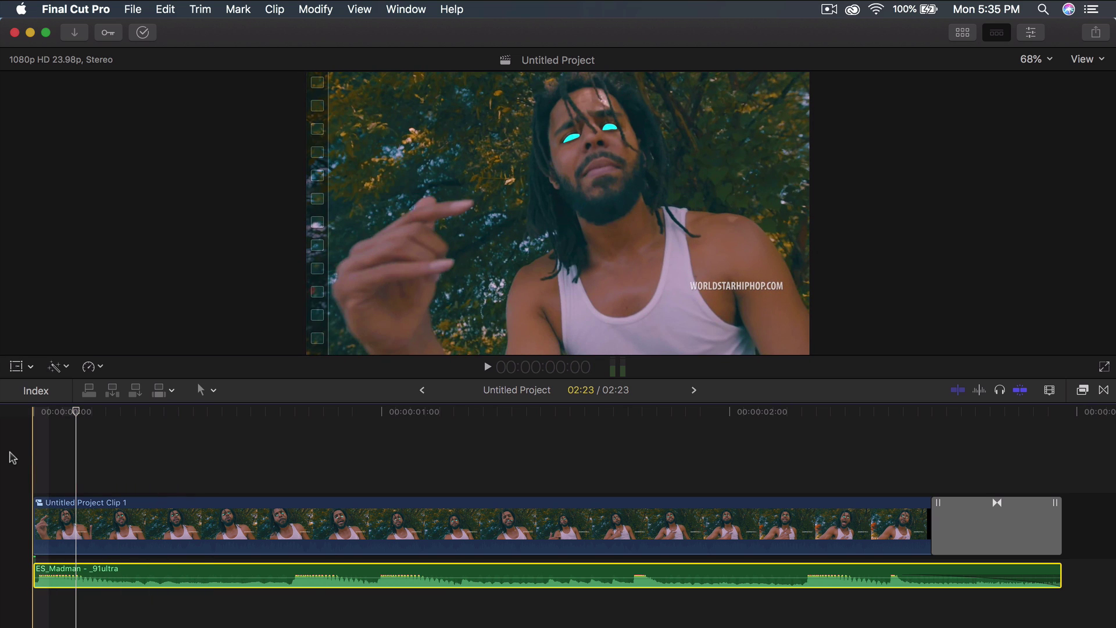
Step: Mute the ES_Madman audio and play the unedited J. Cole freestyle clip from the start
key("v")
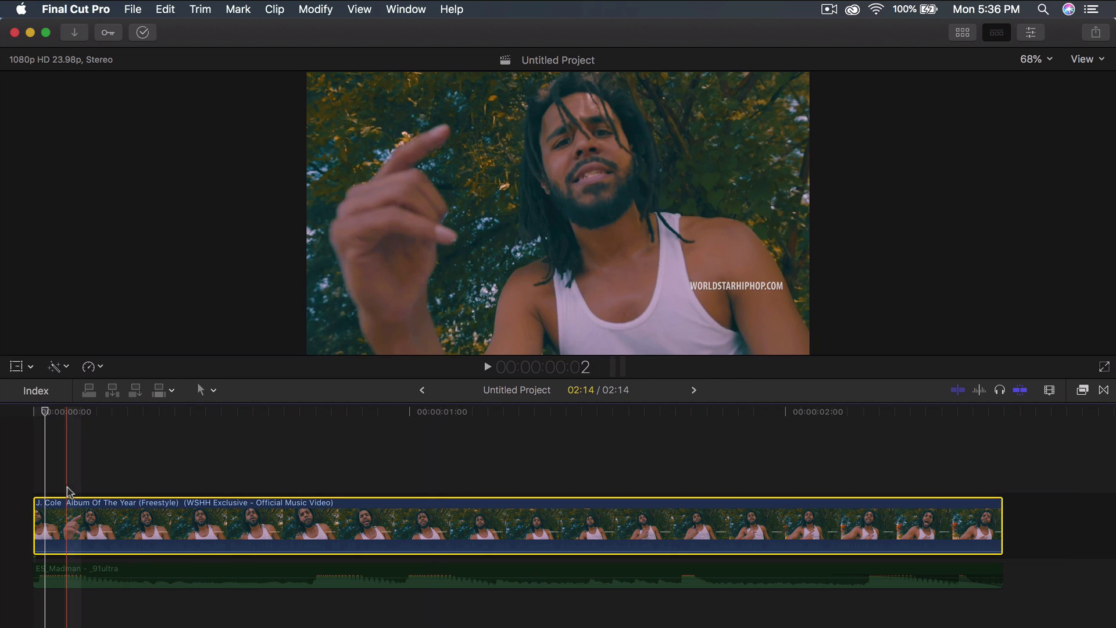
key("space")
key("space")
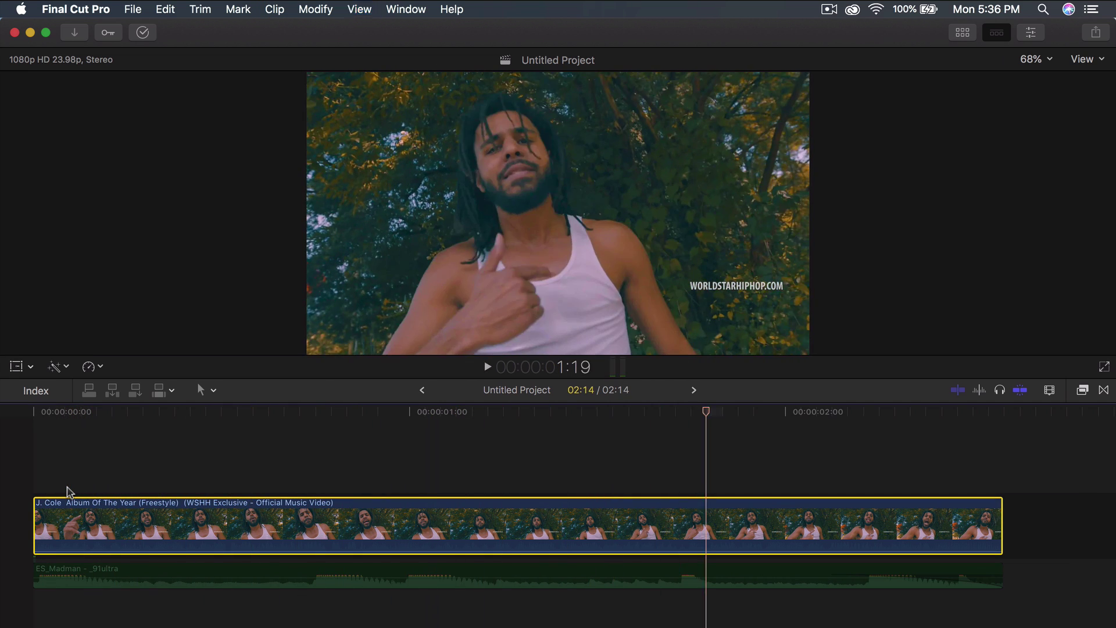
key("space")
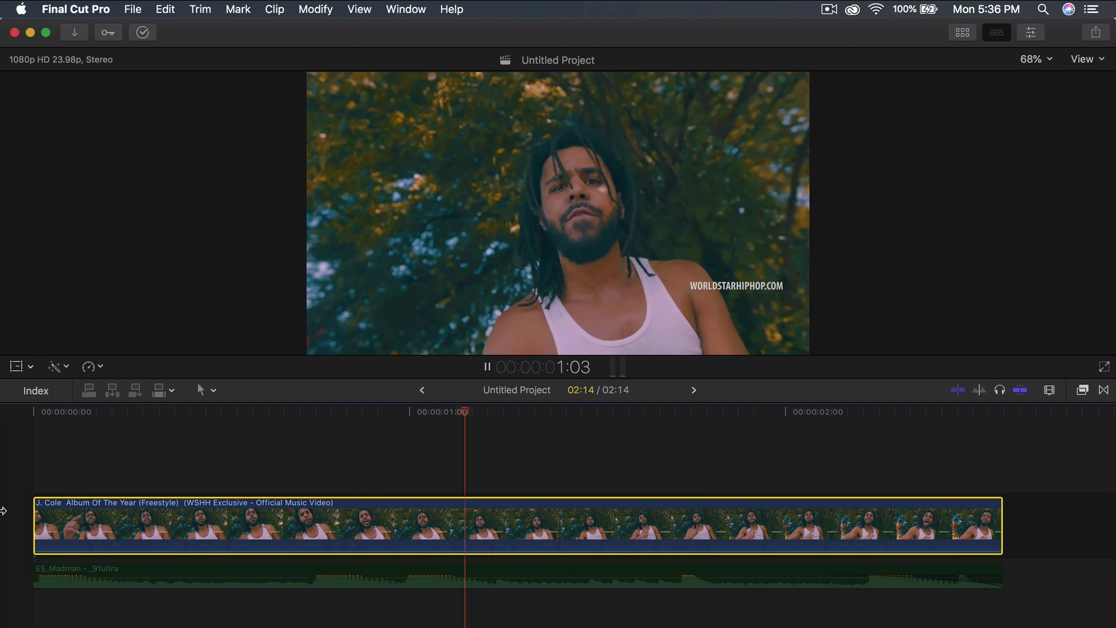
key("space")
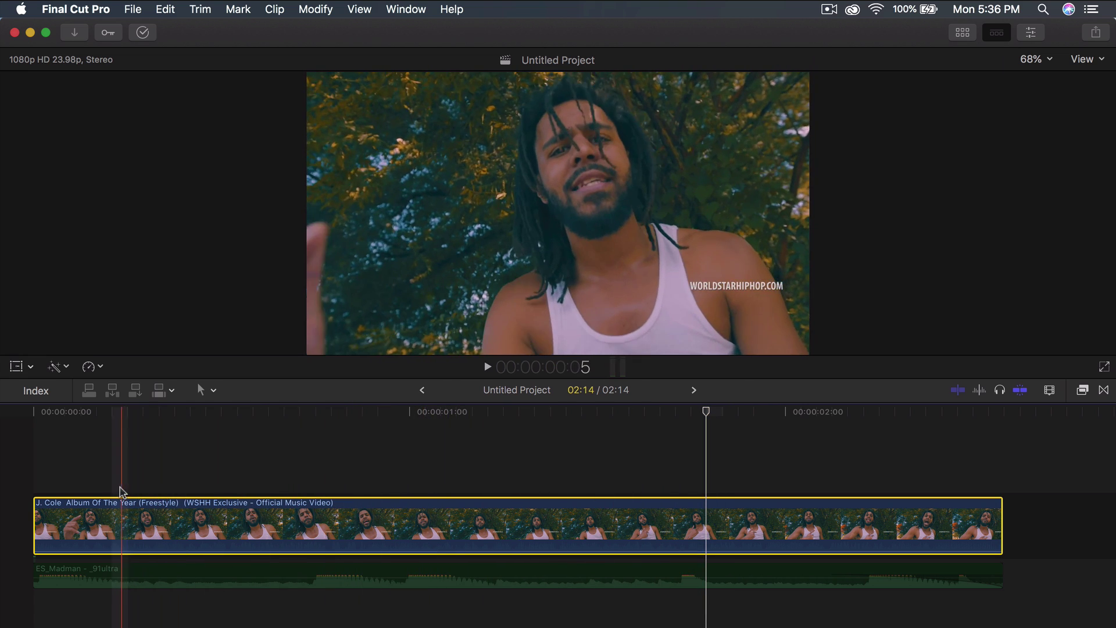
Step: Show the installed generators in the Titles and Generators sidebar
left_click(963, 33)
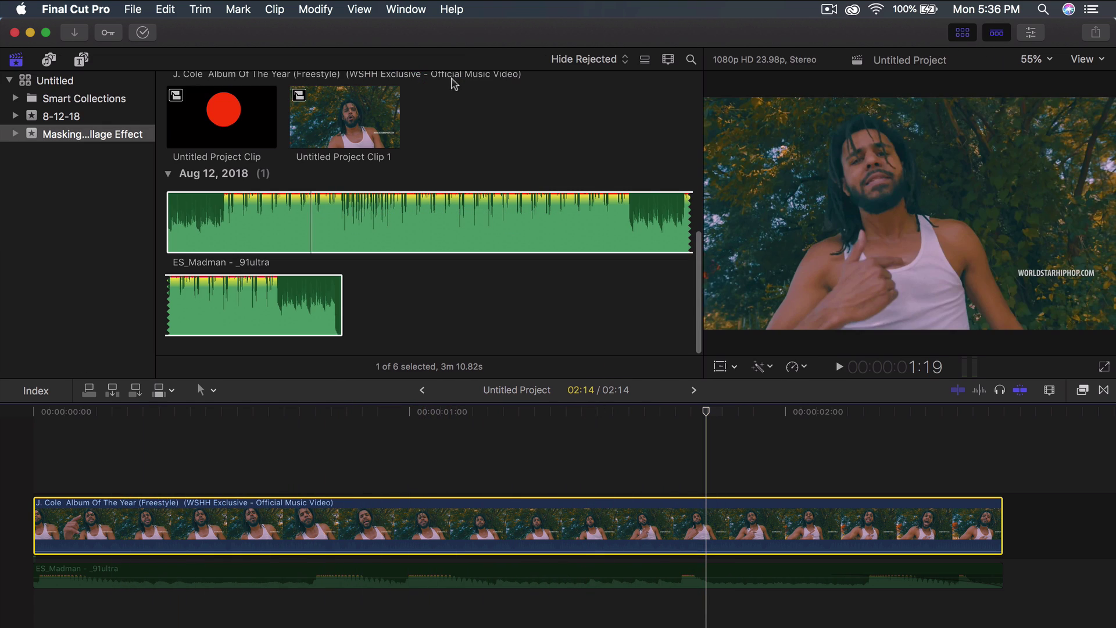
left_click(82, 60)
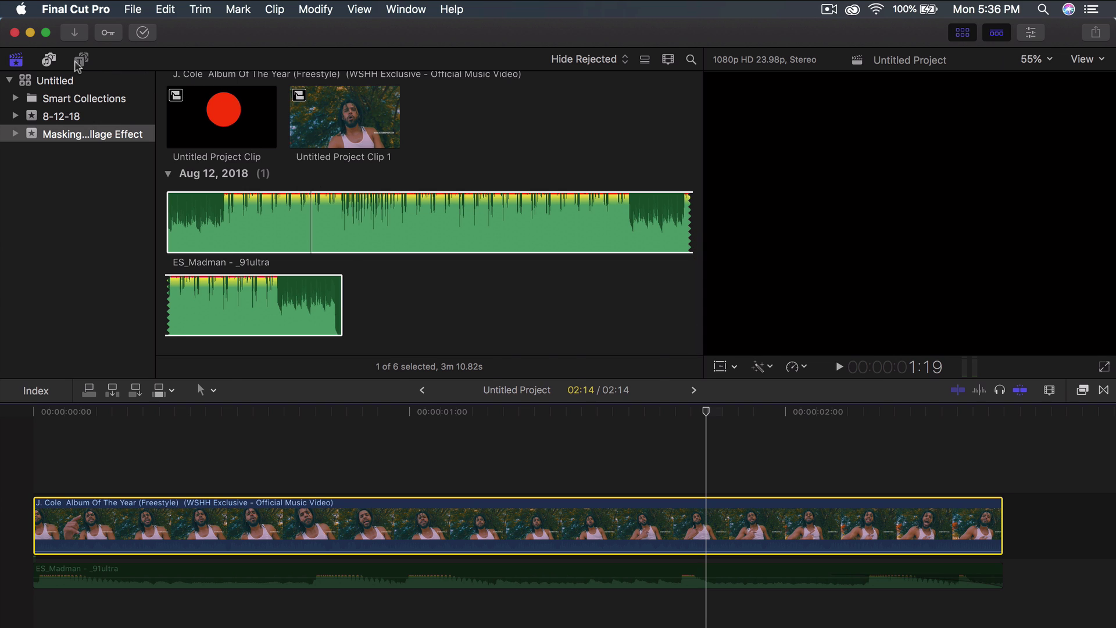
left_click(54, 80)
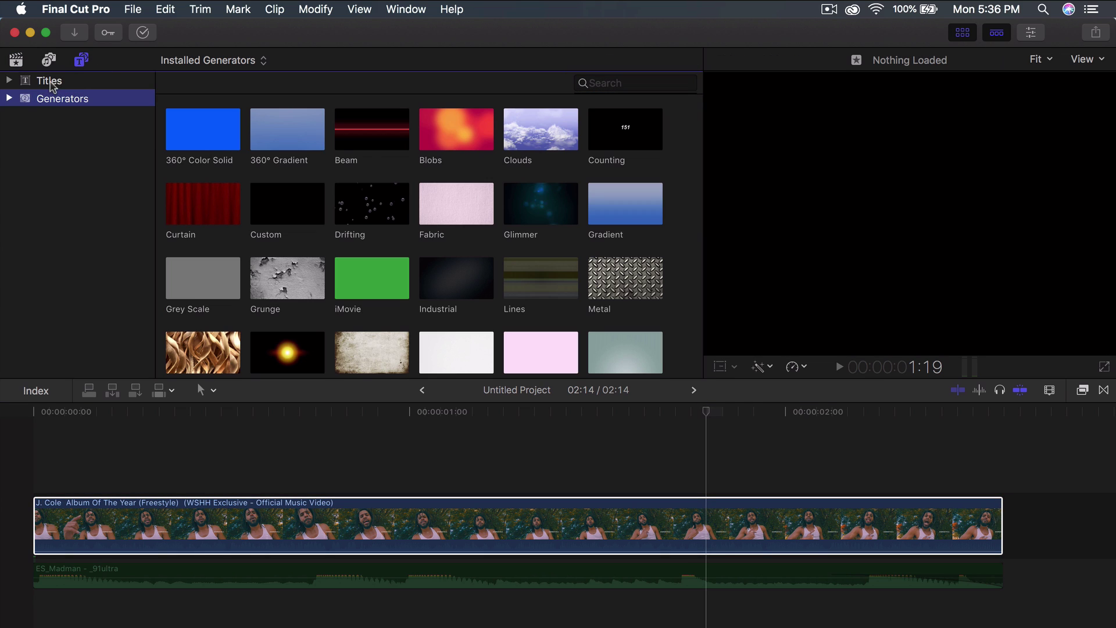
left_click(963, 32)
left_click(963, 32)
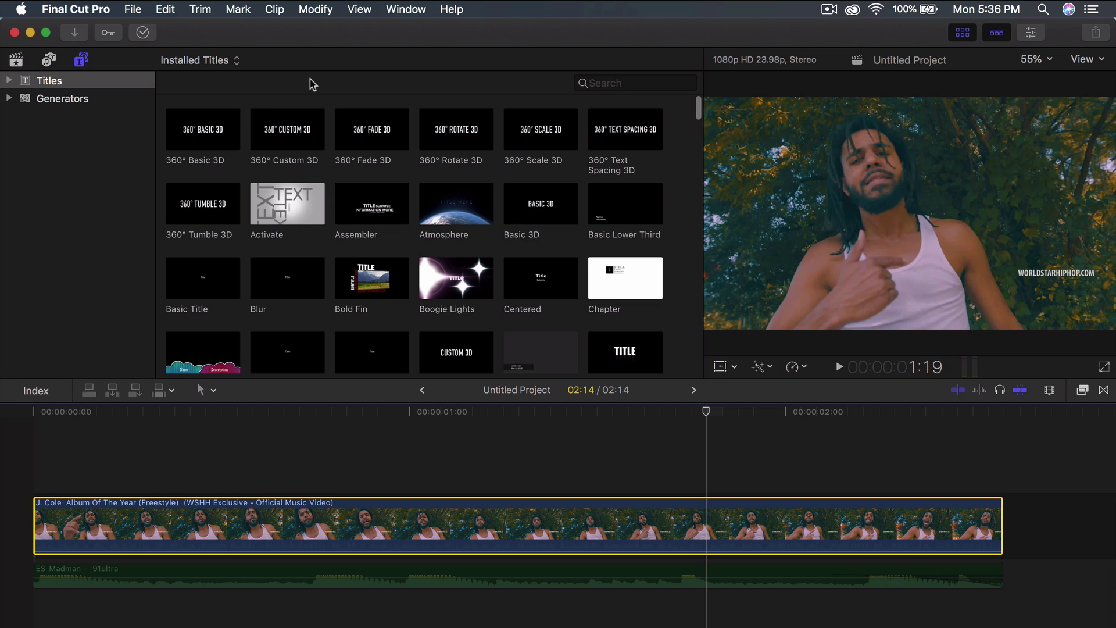
left_click(62, 98)
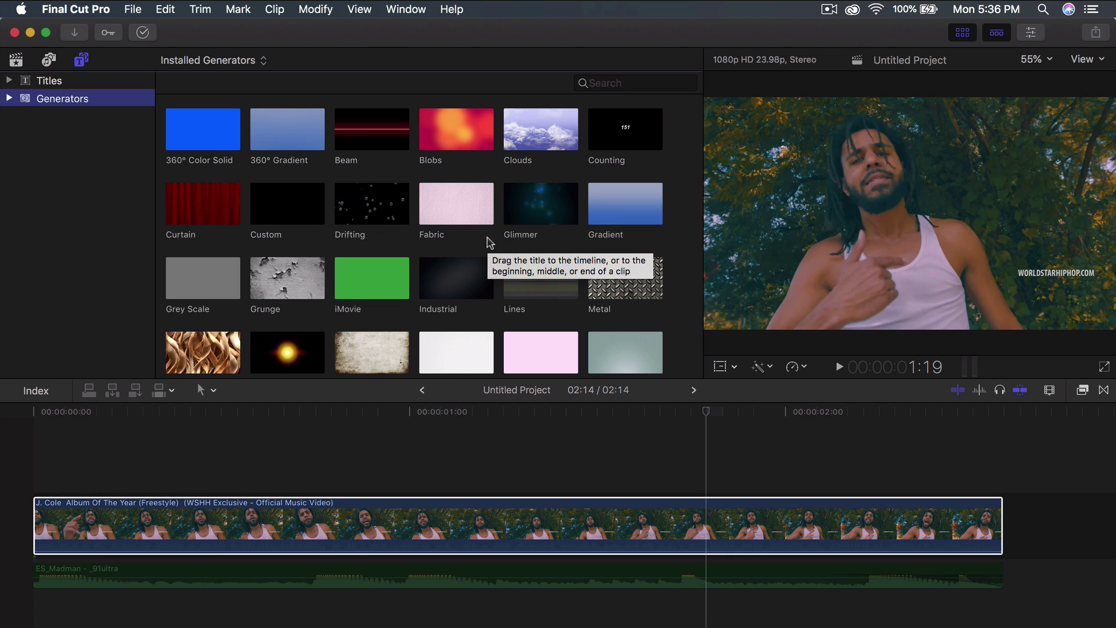
Step: Place the Custom generator beneath the music video clip and delete the ES_Madman audio
left_click(291, 210)
left_click_drag(291, 209, 225, 556)
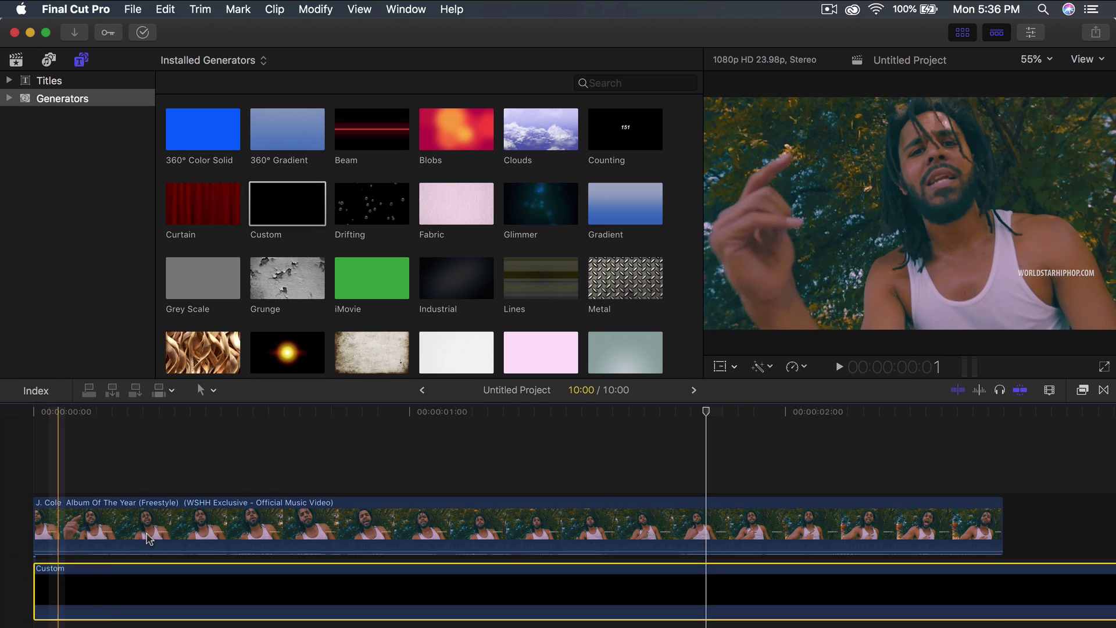
left_click(157, 616)
key("Delete")
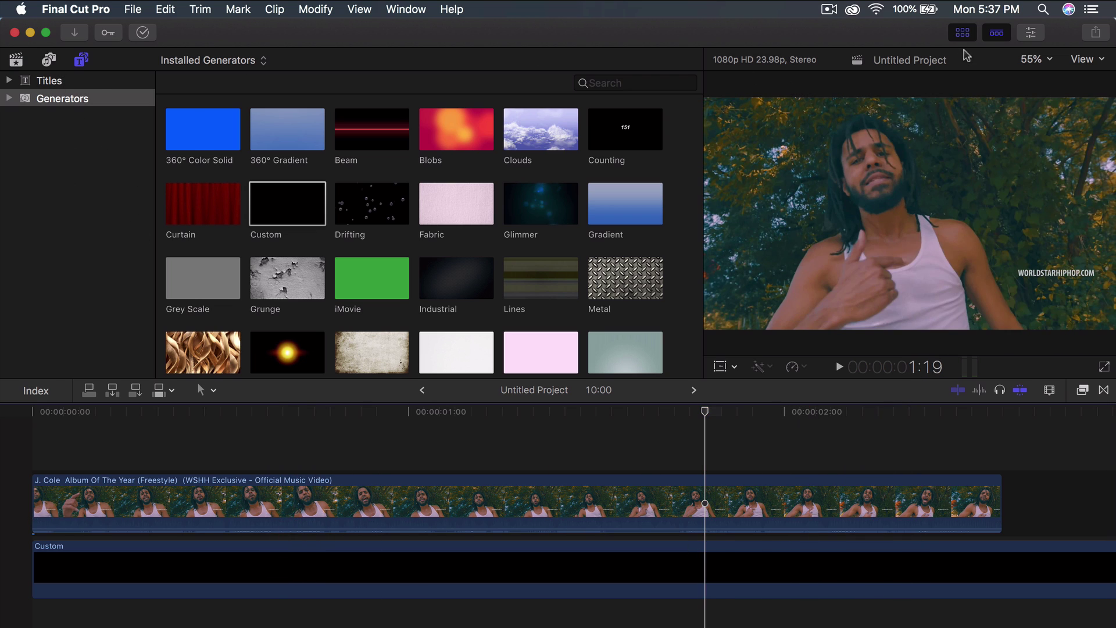
Step: Trim the Custom generator's end edge to line up with the video clip's 02:14 end
left_click(963, 32)
scroll(820, 523, "right", 10)
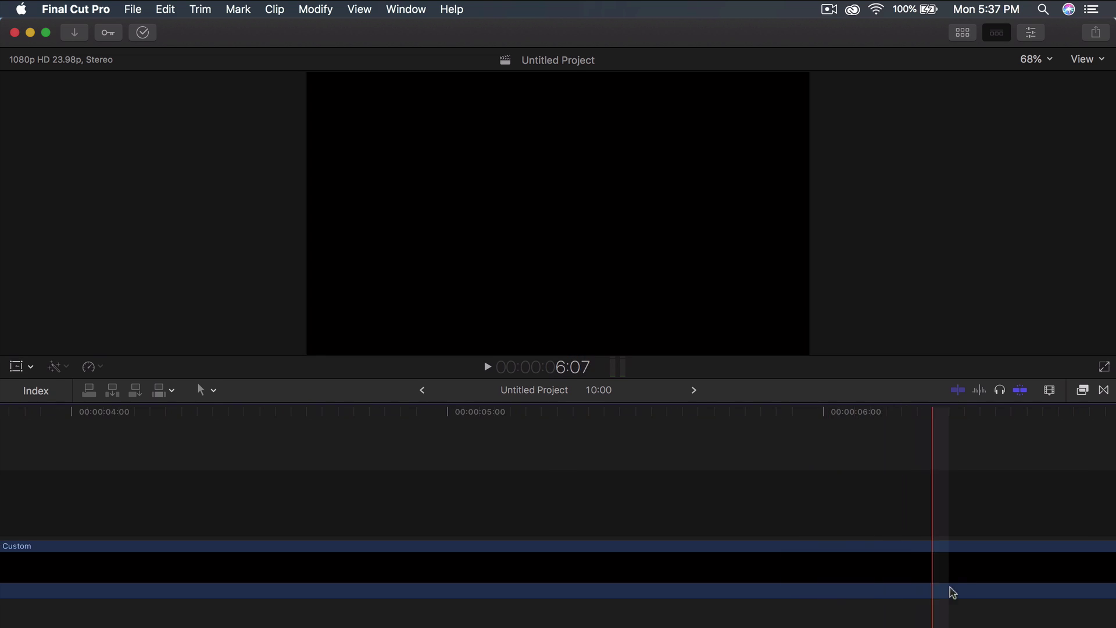
scroll(952, 592, "right", 15)
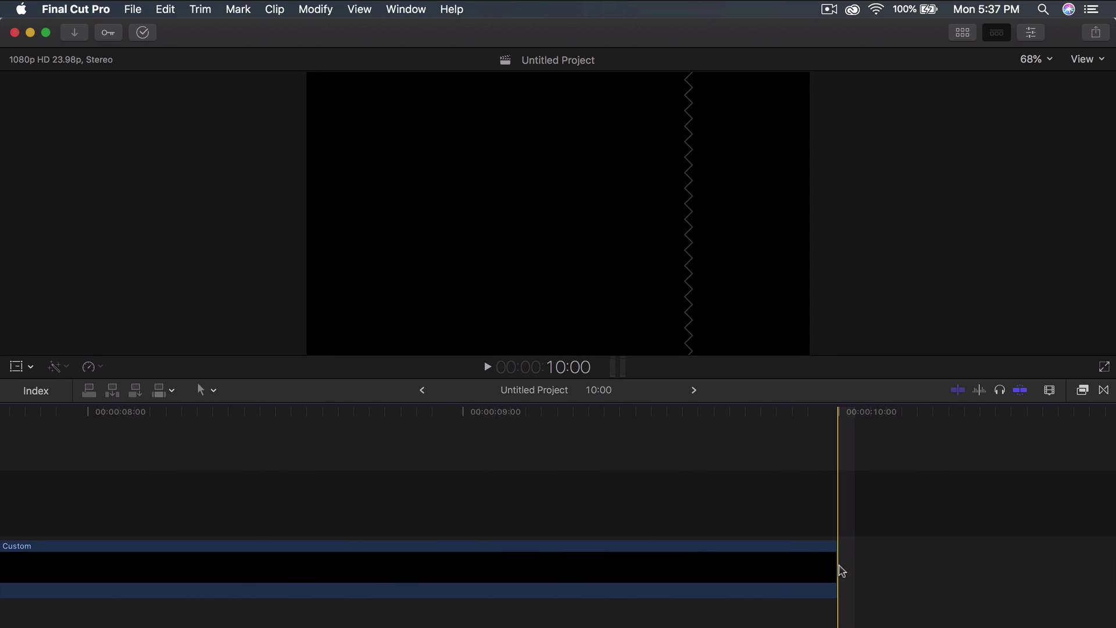
left_click_drag(842, 572, 999, 573)
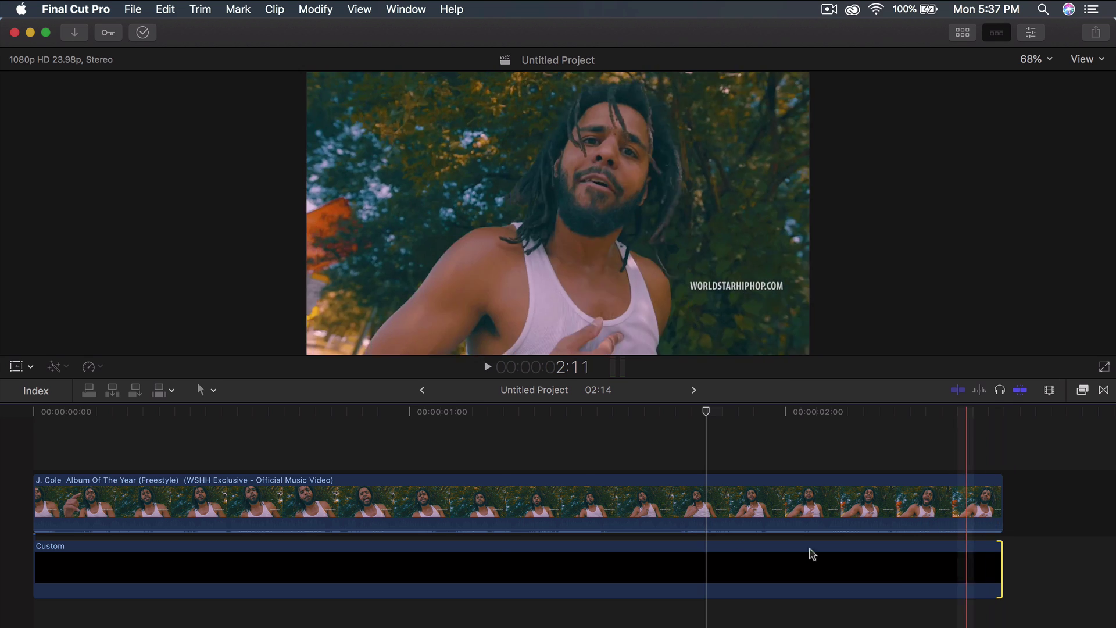
left_click_drag(263, 519, 258, 527)
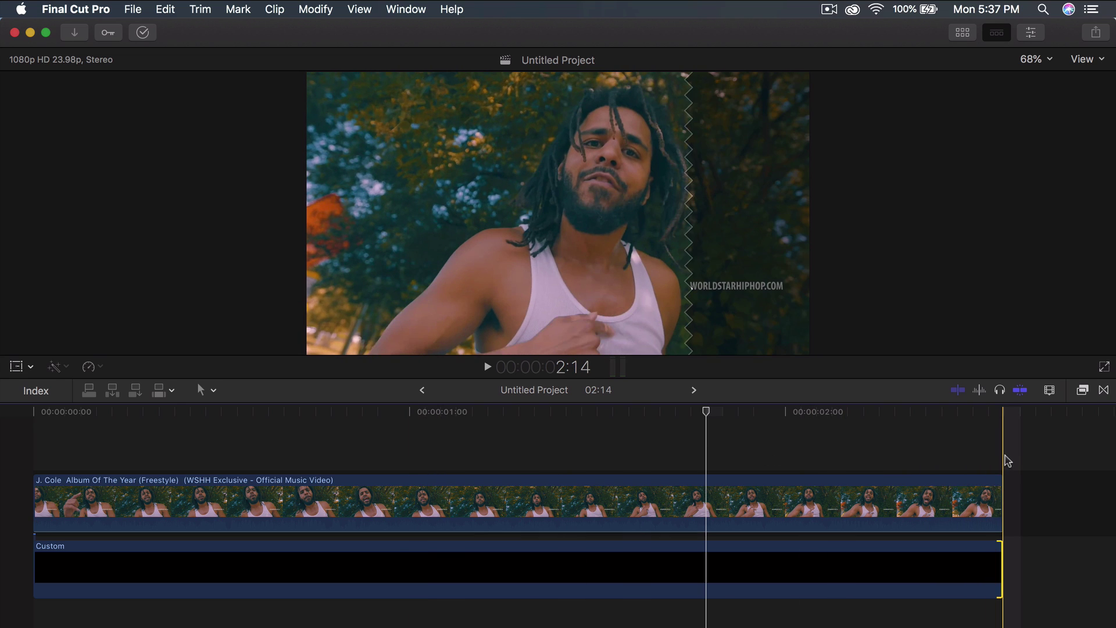
Step: Change the Custom generator's Color from black to bright cyan in the Inspector
left_click(478, 524)
left_click(490, 555)
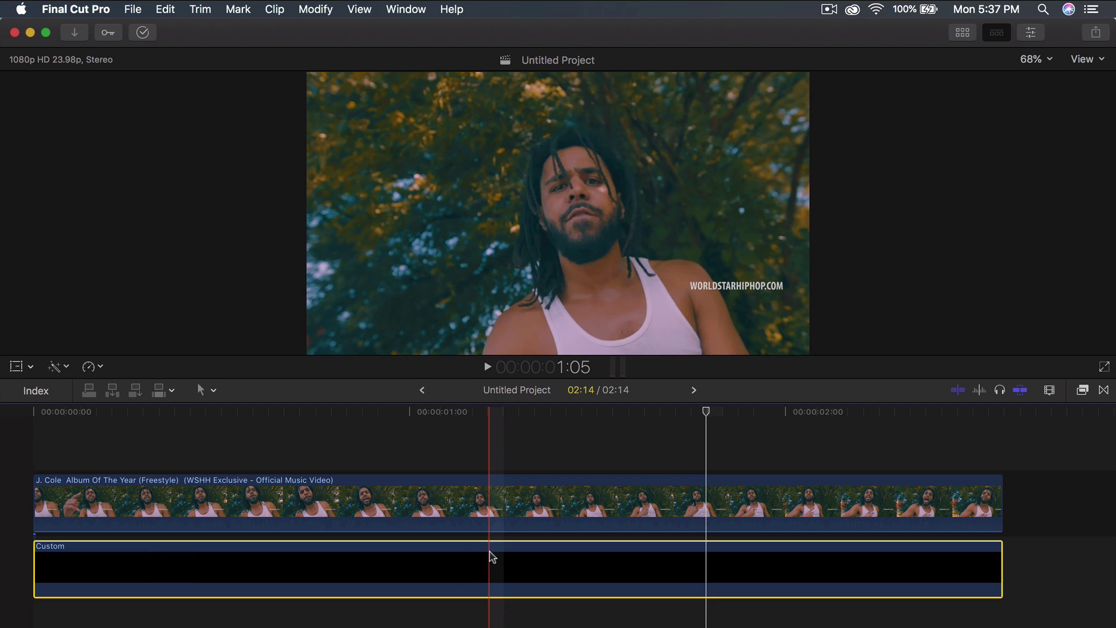
left_click(709, 412)
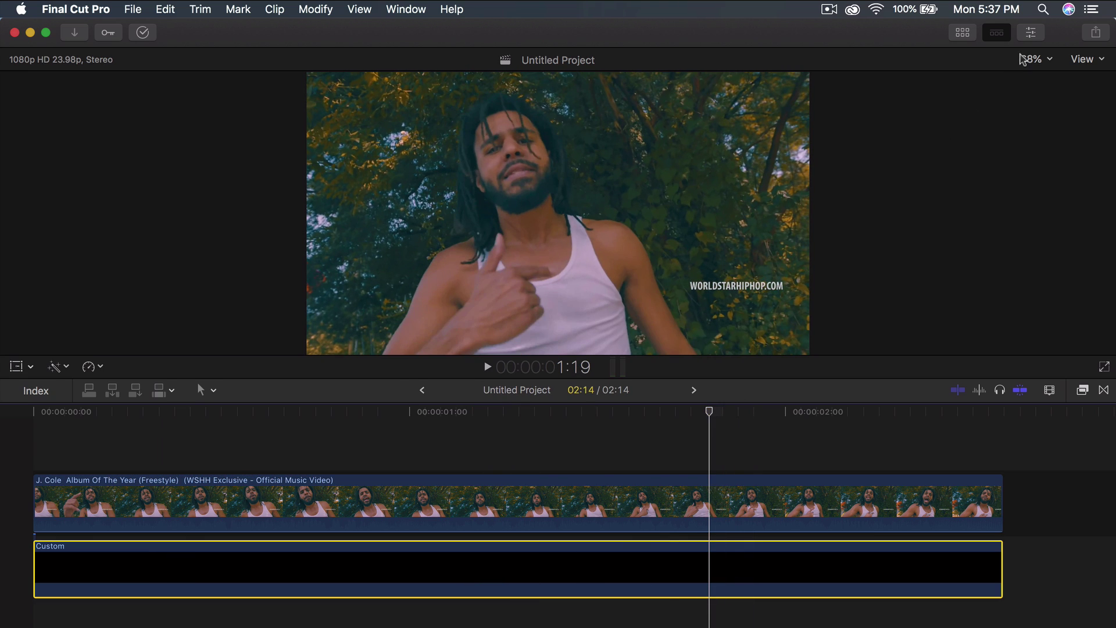
left_click(1038, 33)
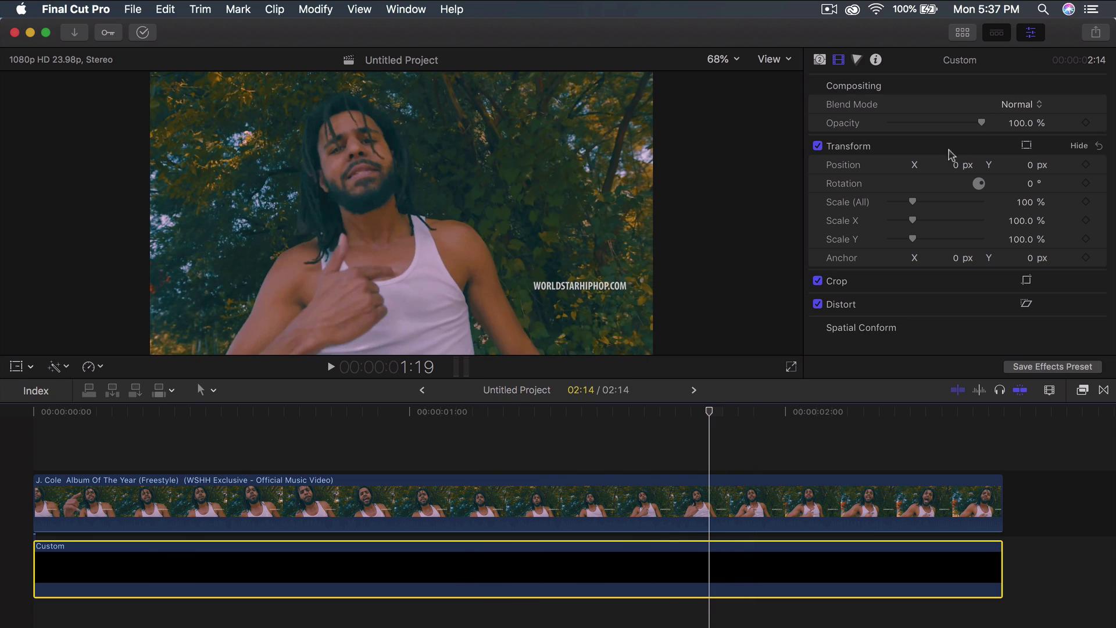
left_click(820, 60)
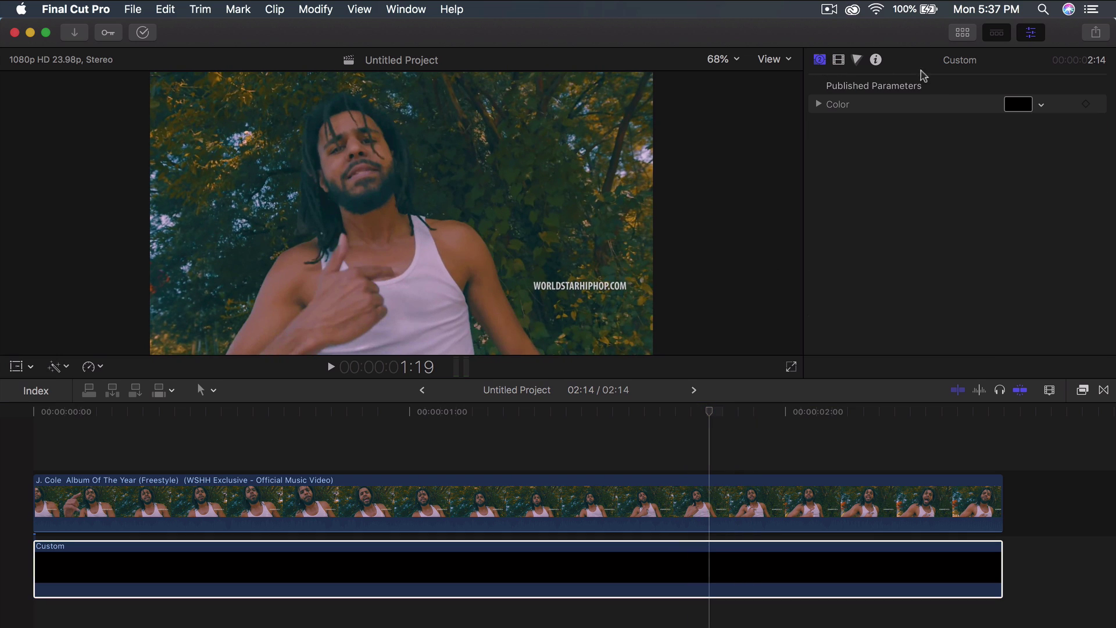
left_click(1017, 106)
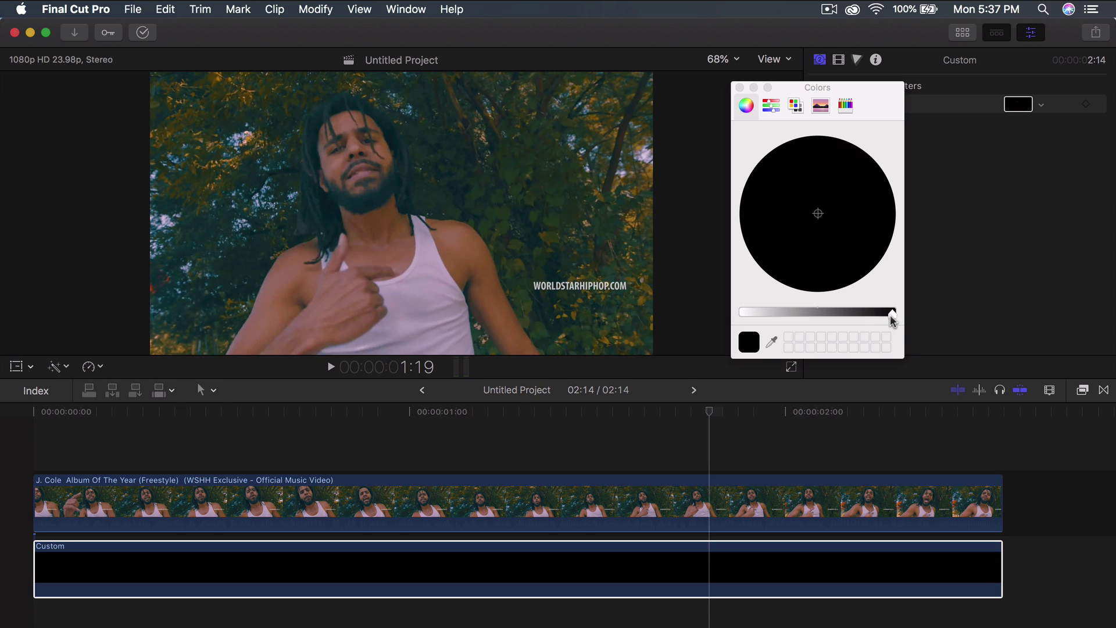
left_click_drag(893, 318, 717, 320)
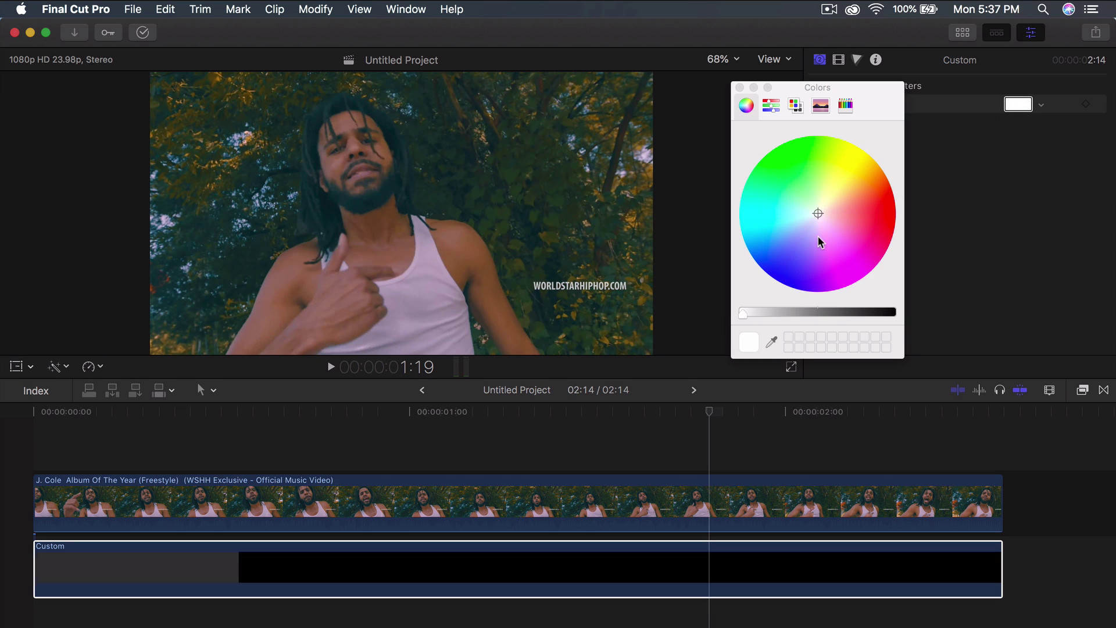
left_click_drag(819, 214, 739, 219)
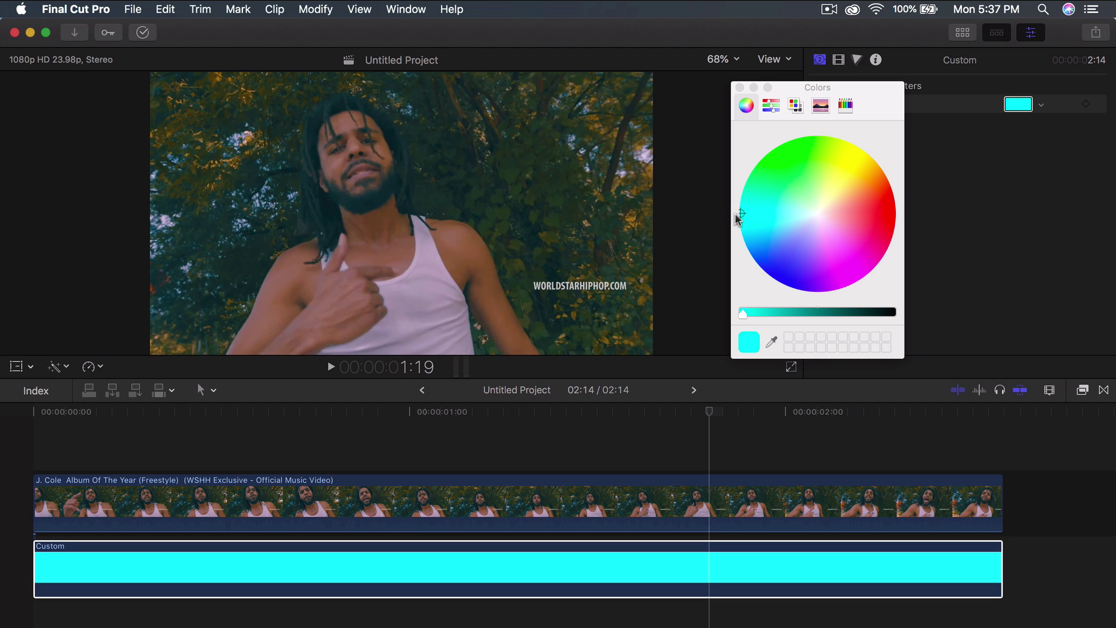
left_click(739, 87)
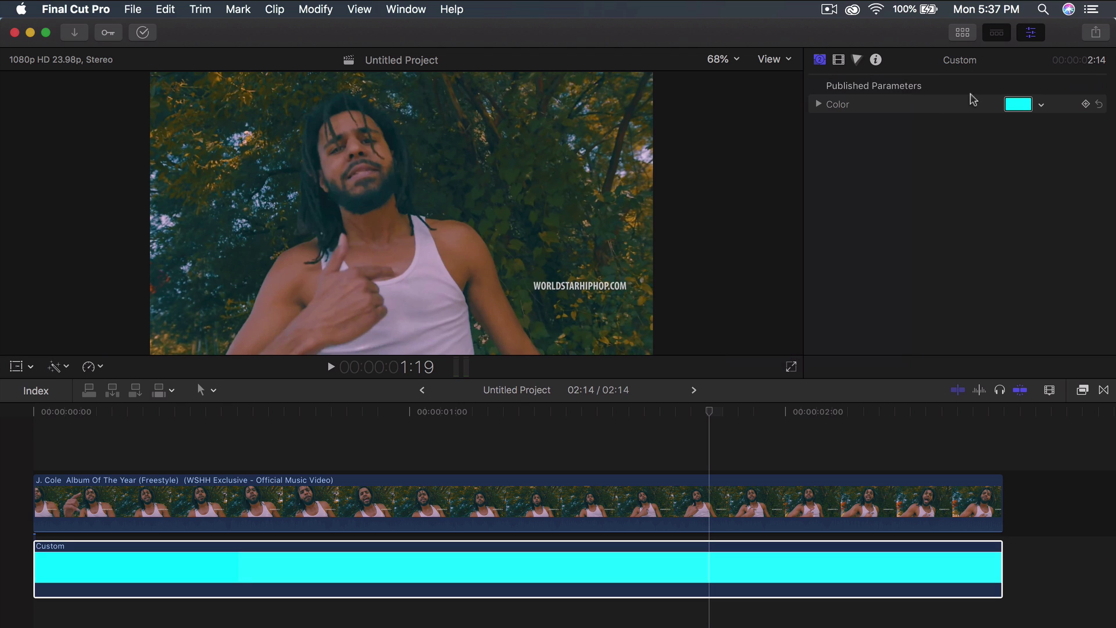
left_click(1033, 34)
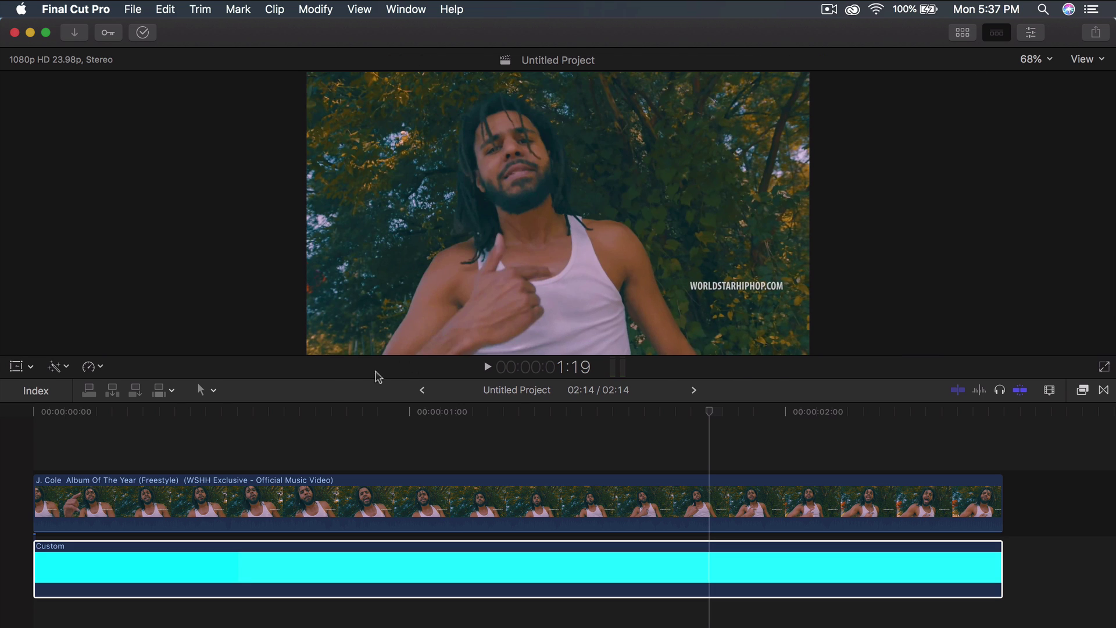
Step: Preview the opening frames and show the Masks category in the Effects browser
left_click(122, 413)
left_click_drag(122, 413, 23, 424)
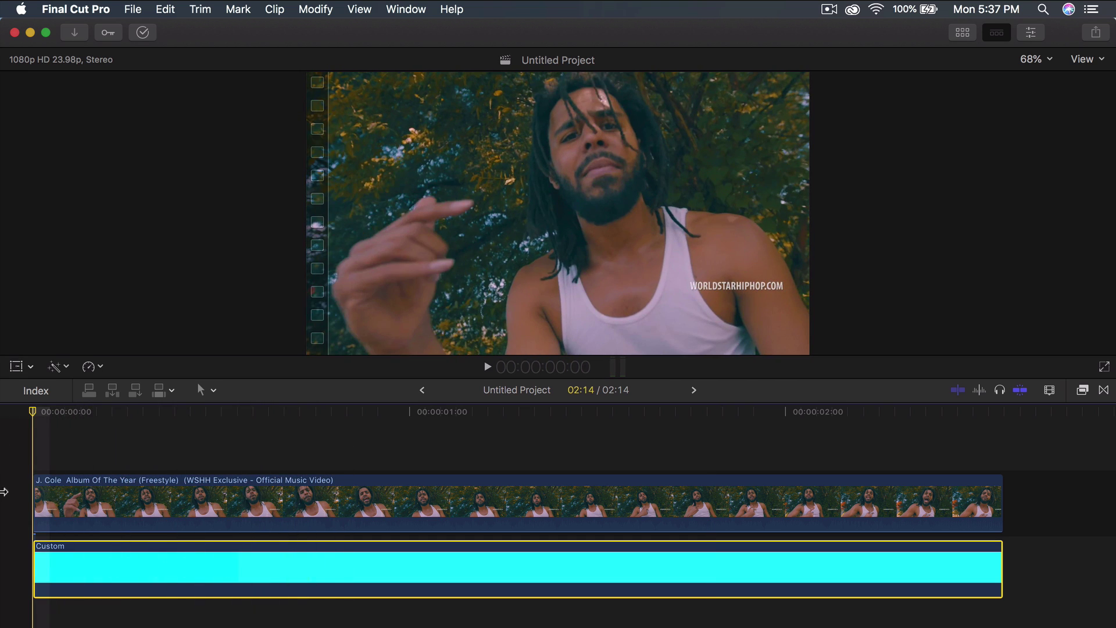
left_click(1083, 391)
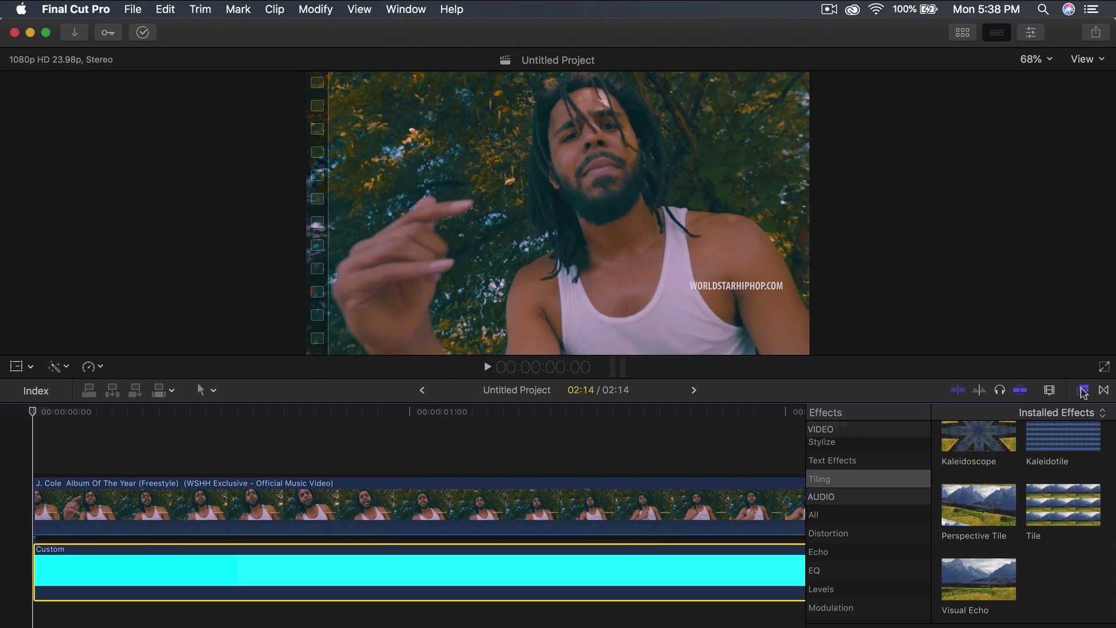
scroll(875, 545, "up", 3)
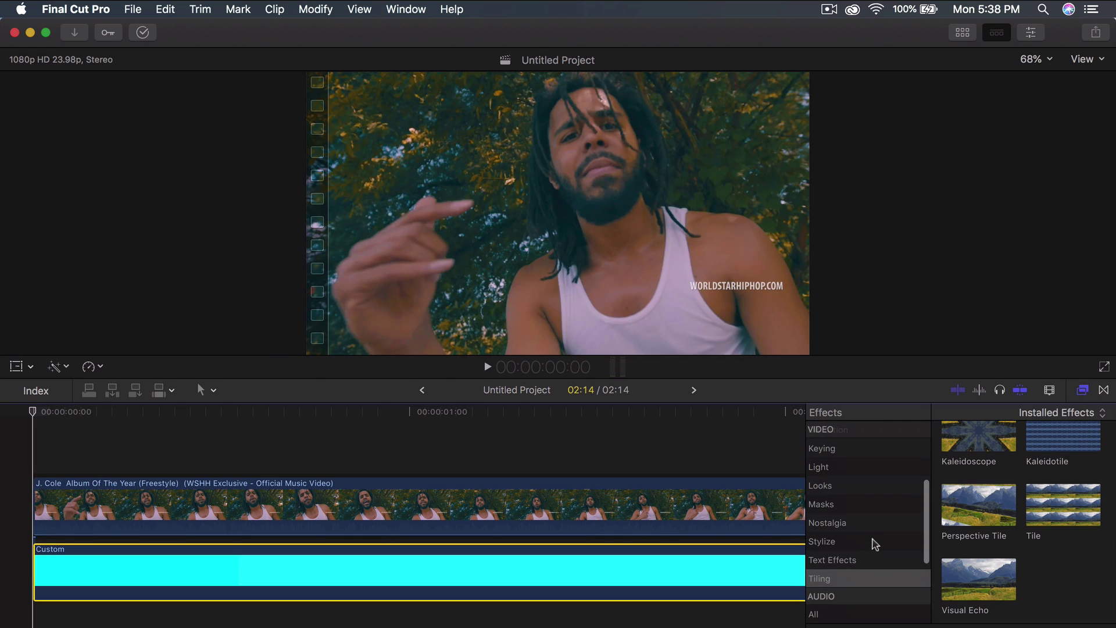
left_click(844, 507)
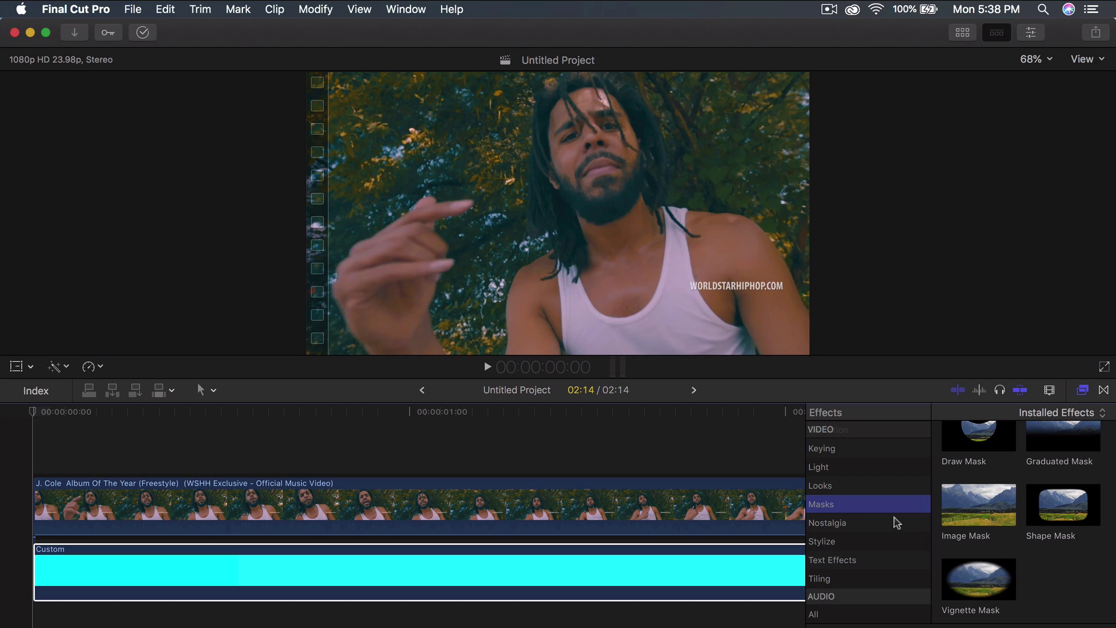
Step: Apply Draw Mask to the J. Cole clip twice and close the Effects browser
mouse_move(969, 440)
left_mouse_down()
mouse_move(843, 459)
mouse_move(721, 510)
left_mouse_up()
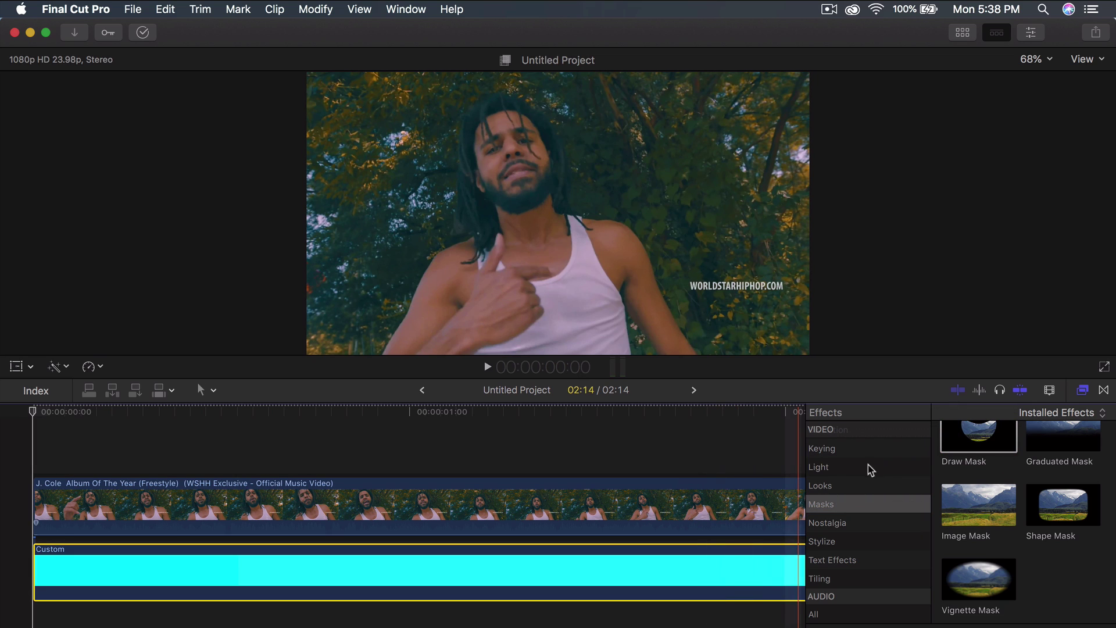
mouse_move(968, 440)
left_mouse_down()
mouse_move(758, 476)
mouse_move(820, 452)
left_mouse_up()
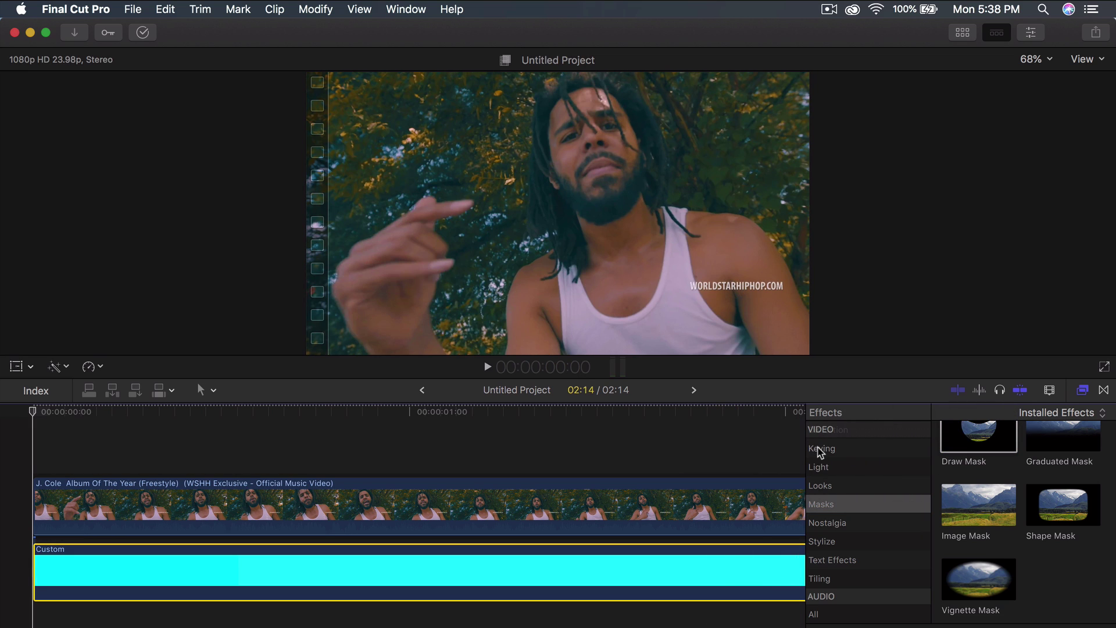
left_click(1089, 394)
left_click(802, 500)
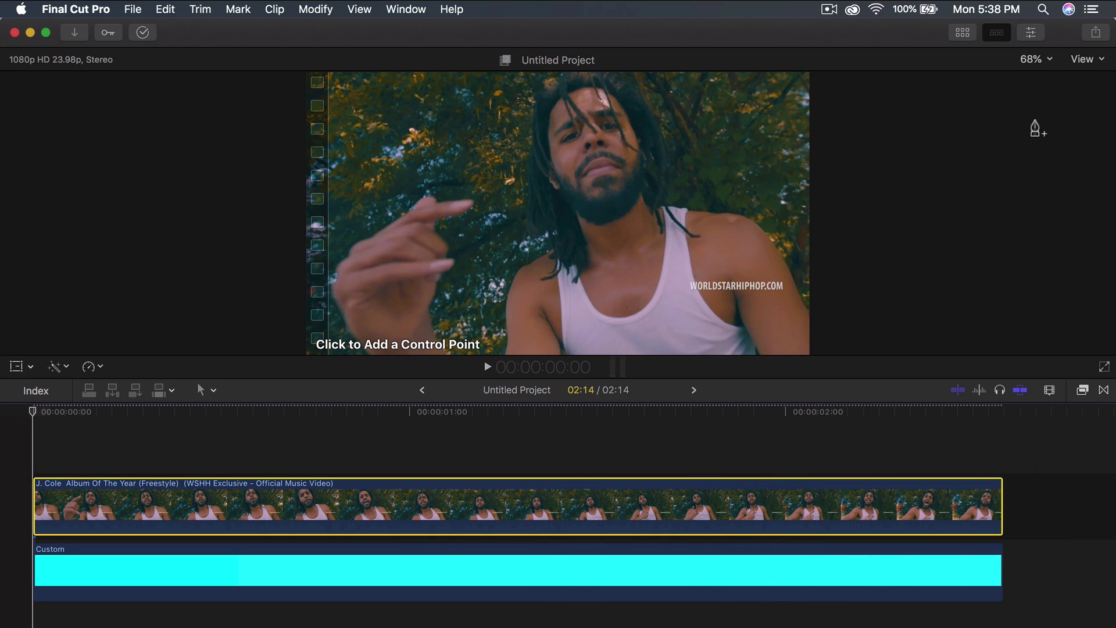
Step: List both Draw Mask effects in the Inspector and make the first mask active
left_click(1031, 32)
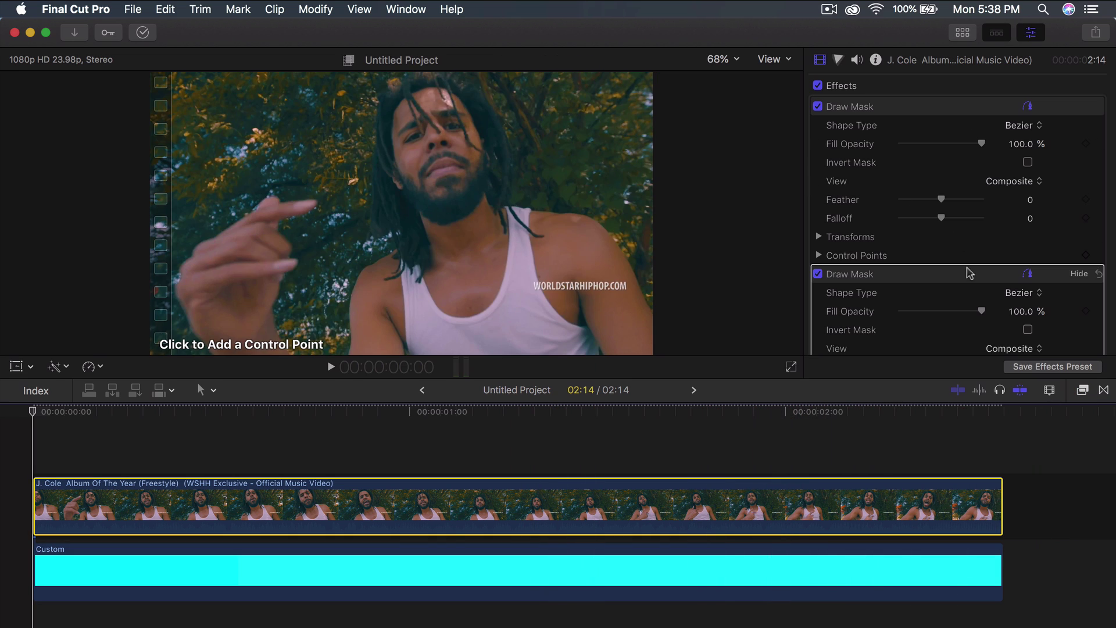
scroll(968, 265, "down", 5)
scroll(968, 266, "up", 5)
left_click(901, 164)
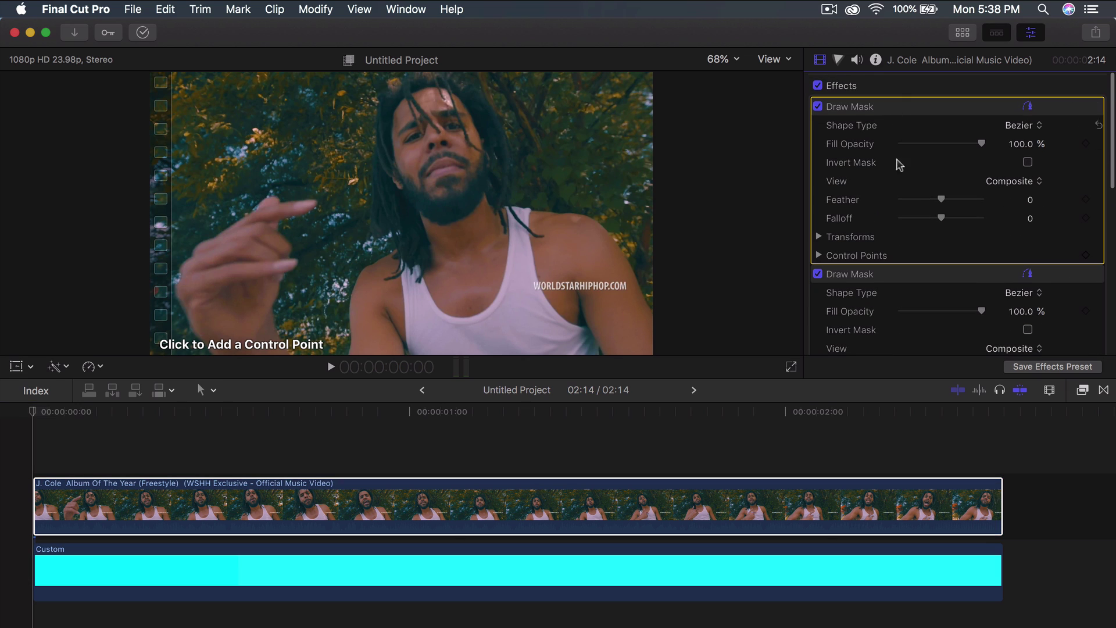
left_click(892, 110)
left_click(72, 499)
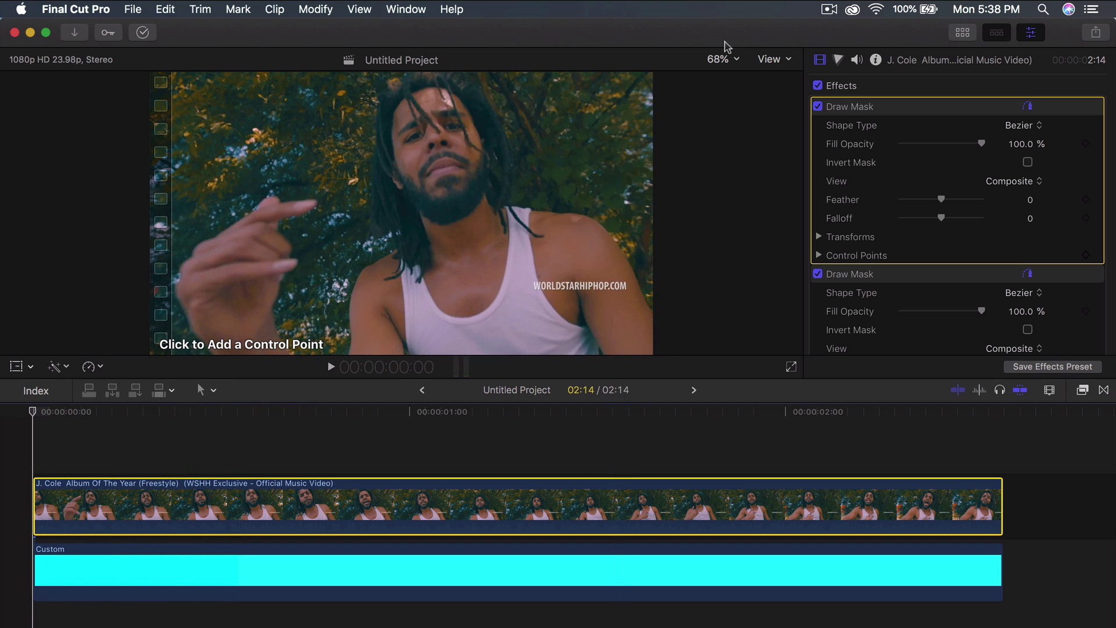
left_click(721, 59)
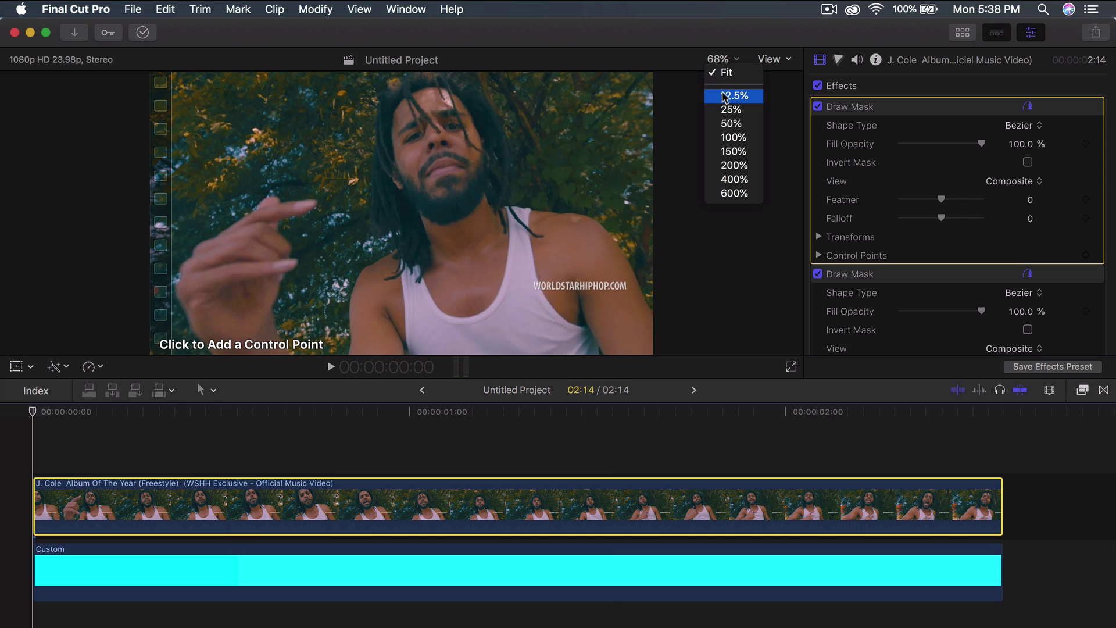
Step: Zoom the viewer to 400%, pan up to the singer's eyes, then settle at 200%
left_click(735, 179)
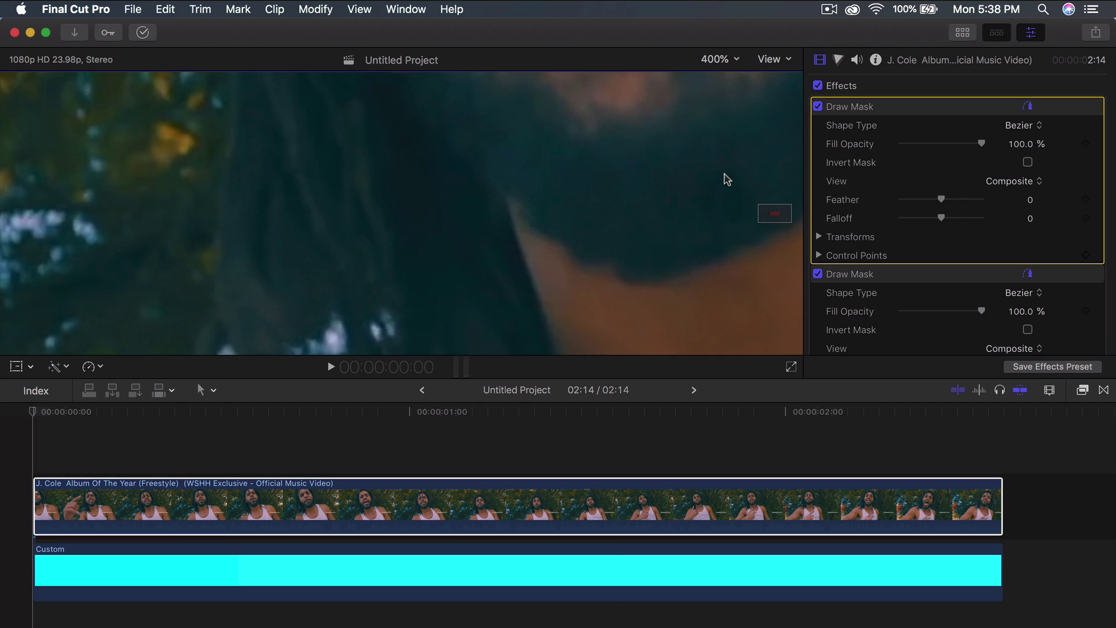
left_click_drag(770, 210, 768, 203)
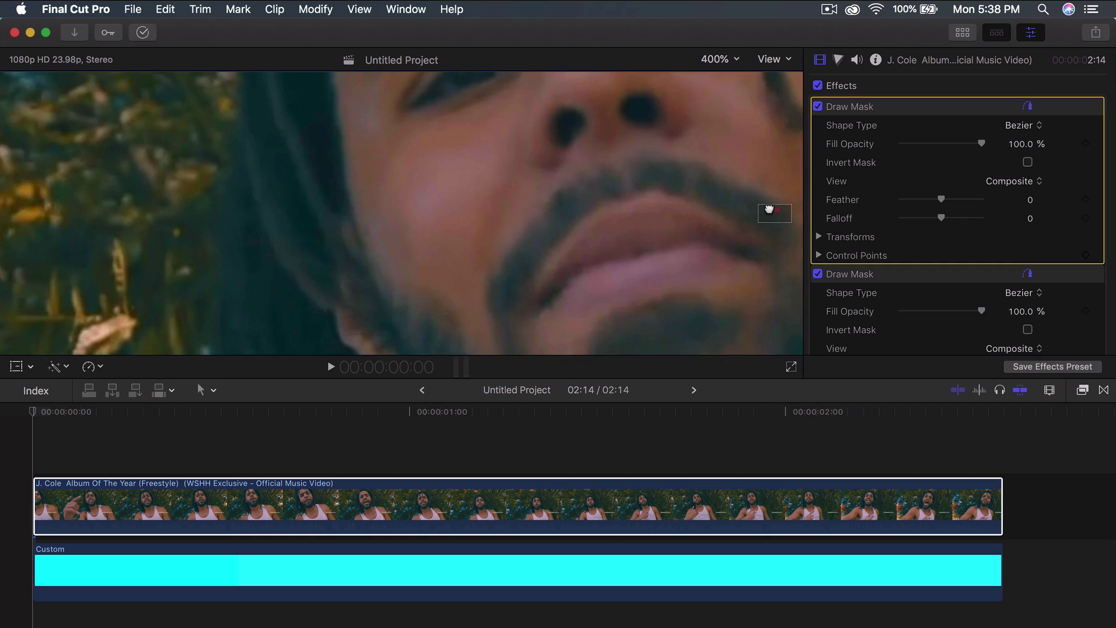
left_click_drag(769, 209, 769, 206)
left_click(730, 61)
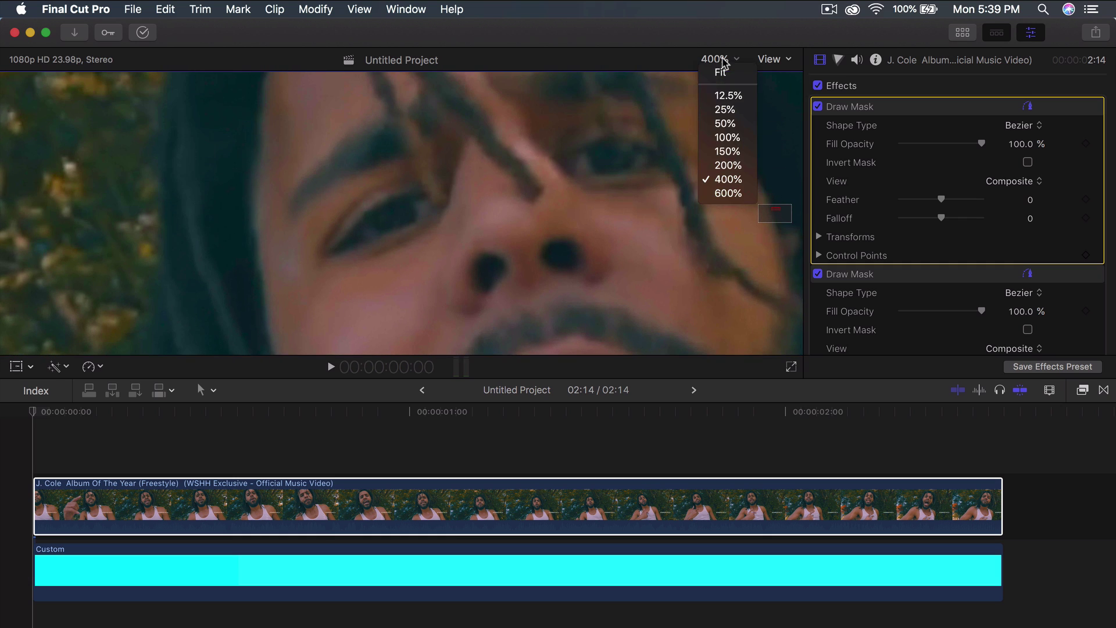
left_click(725, 164)
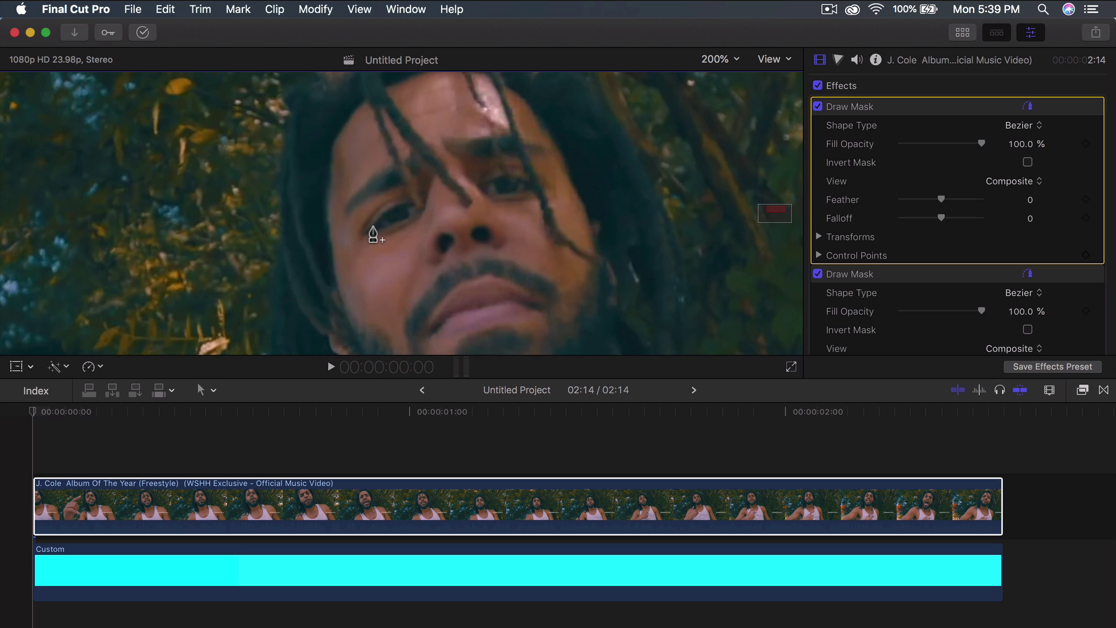
Step: Draw a closed Bezier mask around the left eye with the first Draw Mask
left_click(221, 506)
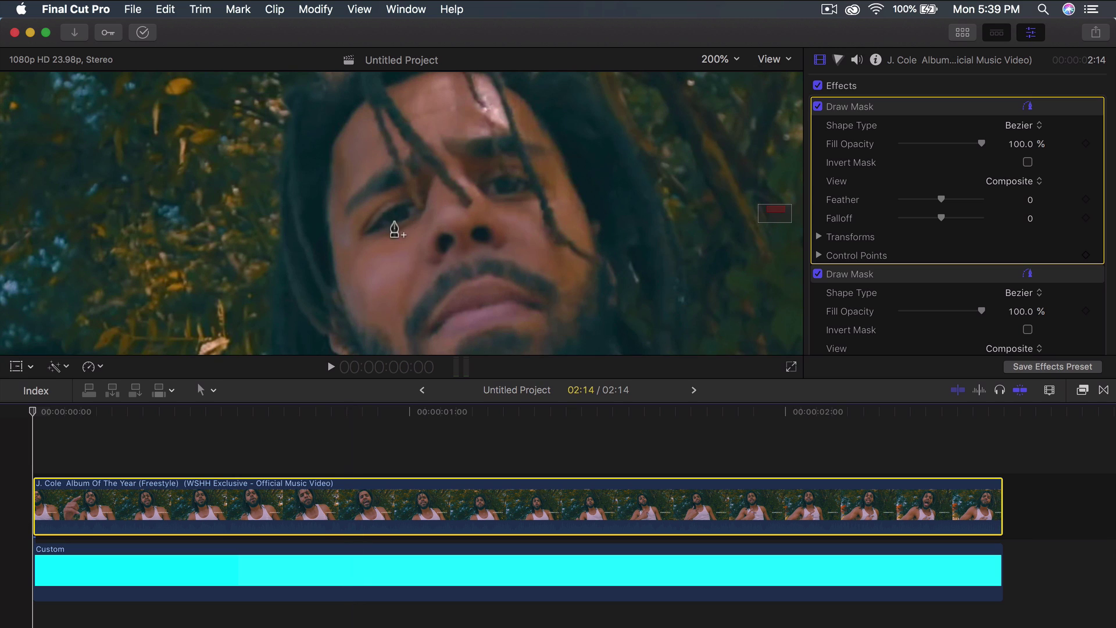
left_click(370, 233)
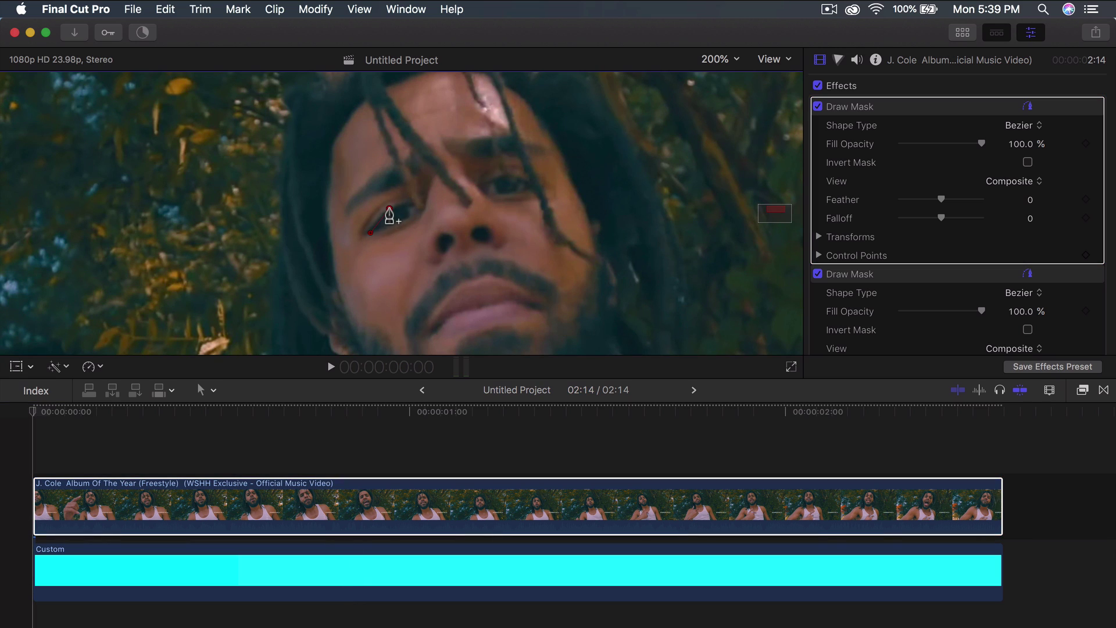
left_click_drag(390, 208, 421, 213)
left_click_drag(394, 225, 392, 226)
left_click(371, 233)
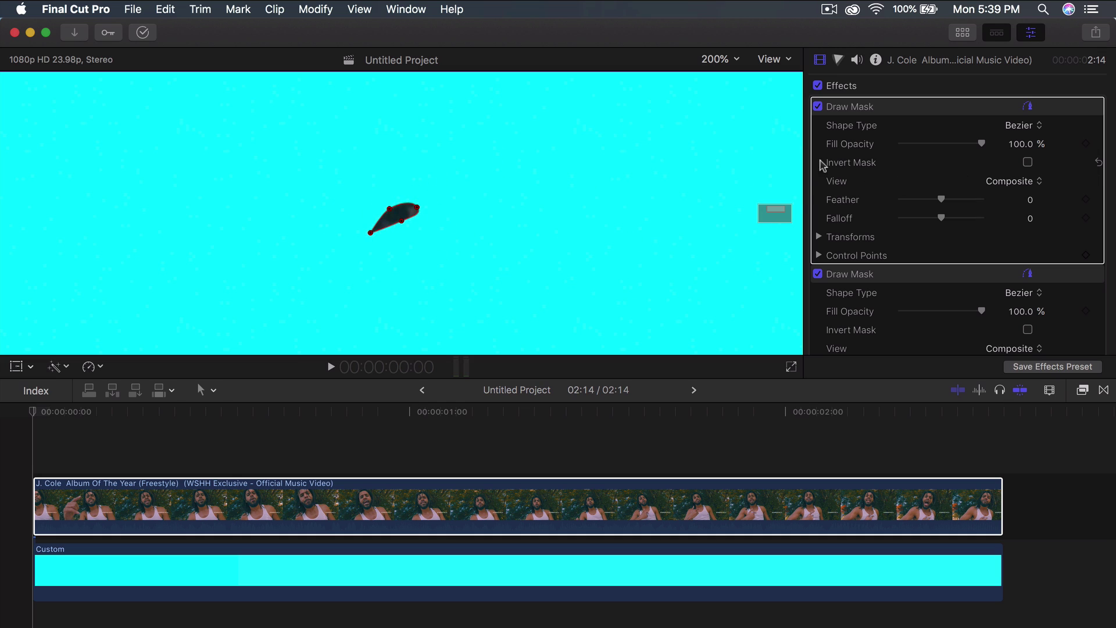
Step: Enable Invert Mask on the first Draw Mask and refine one eye point
left_click(929, 110)
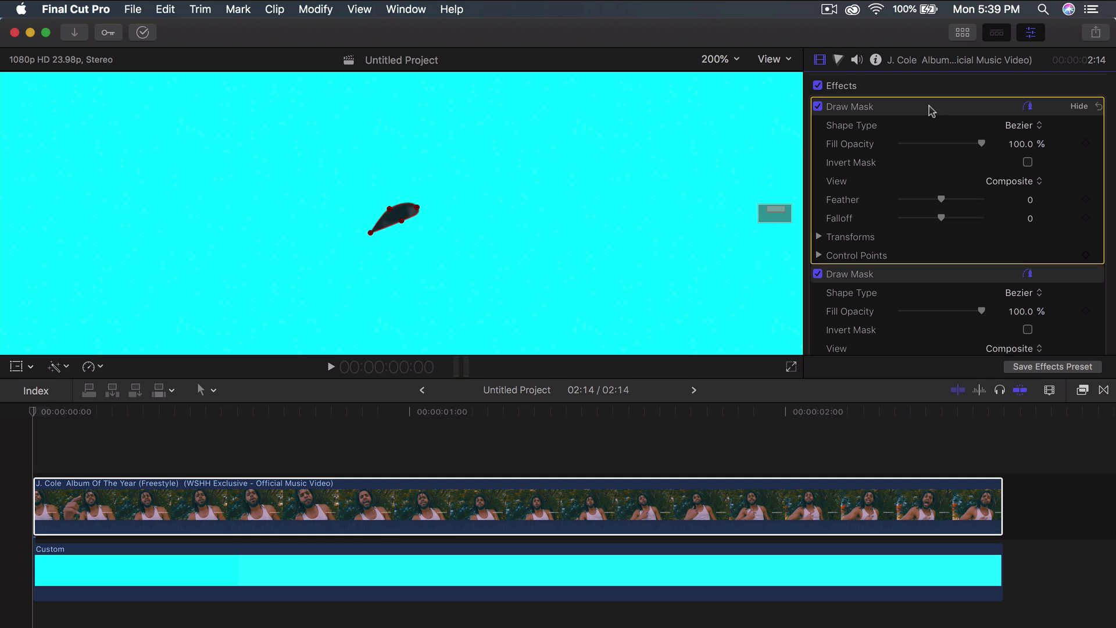
left_click(1028, 163)
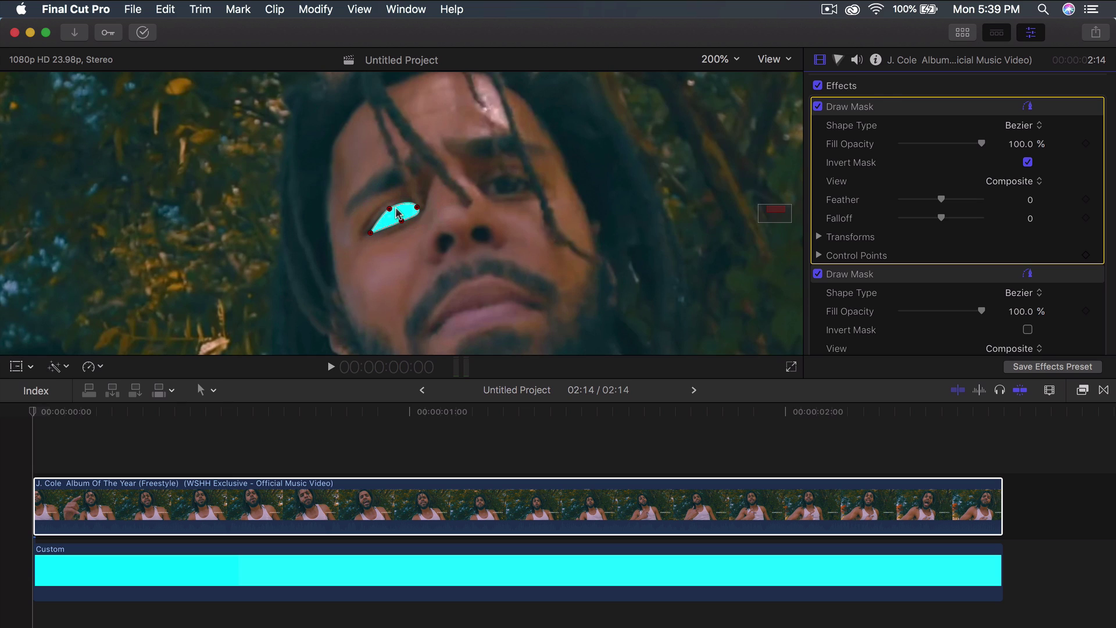
left_click_drag(395, 207, 388, 210)
Step: Trace a closed Bezier shape around the right eye with the second Draw Mask
left_click(910, 281)
scroll(910, 280, "down", 2)
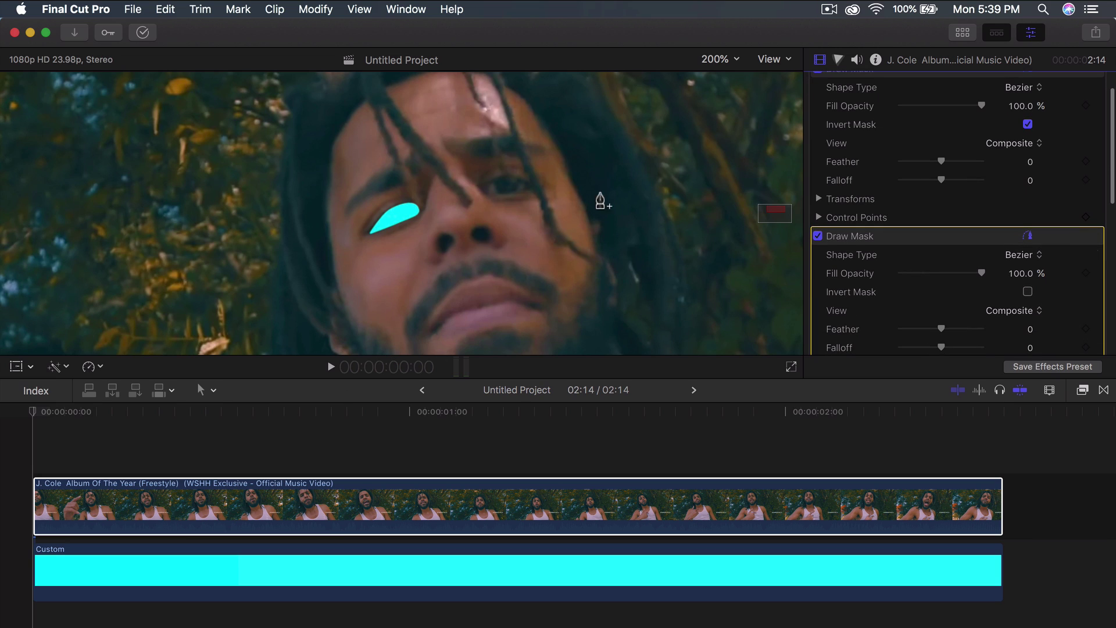
left_click(488, 193)
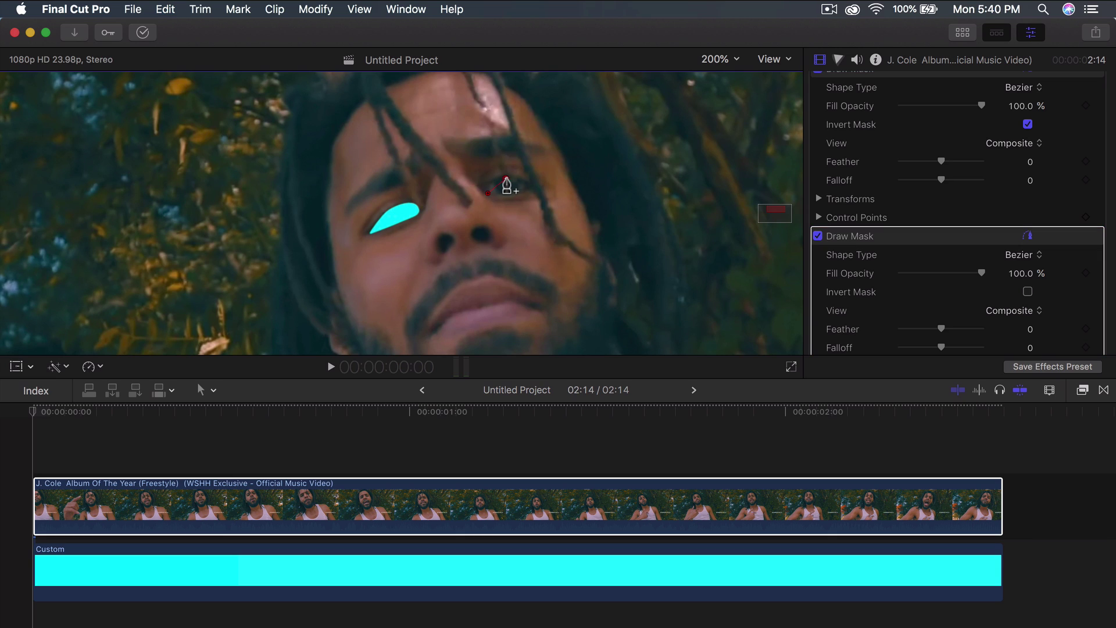
left_click_drag(506, 178, 522, 179)
left_click(531, 190)
left_click_drag(511, 192, 522, 192)
left_click(488, 194)
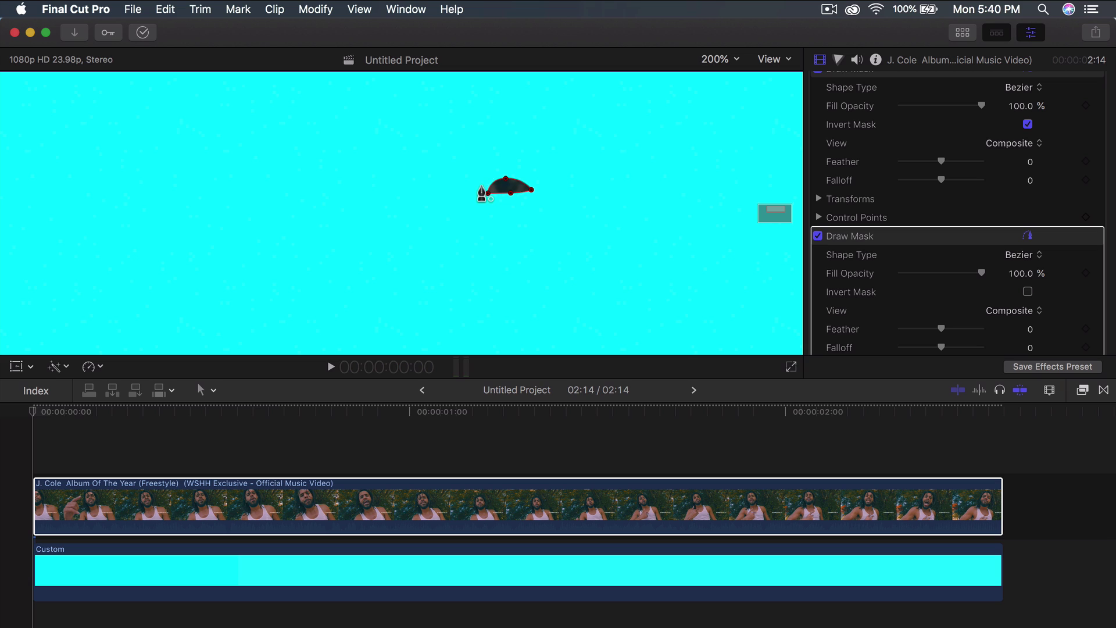
Step: Invert the second mask, nudge its first point, and play back the glowing eyes
left_click(1028, 291)
left_click_drag(489, 194, 489, 196)
key("space")
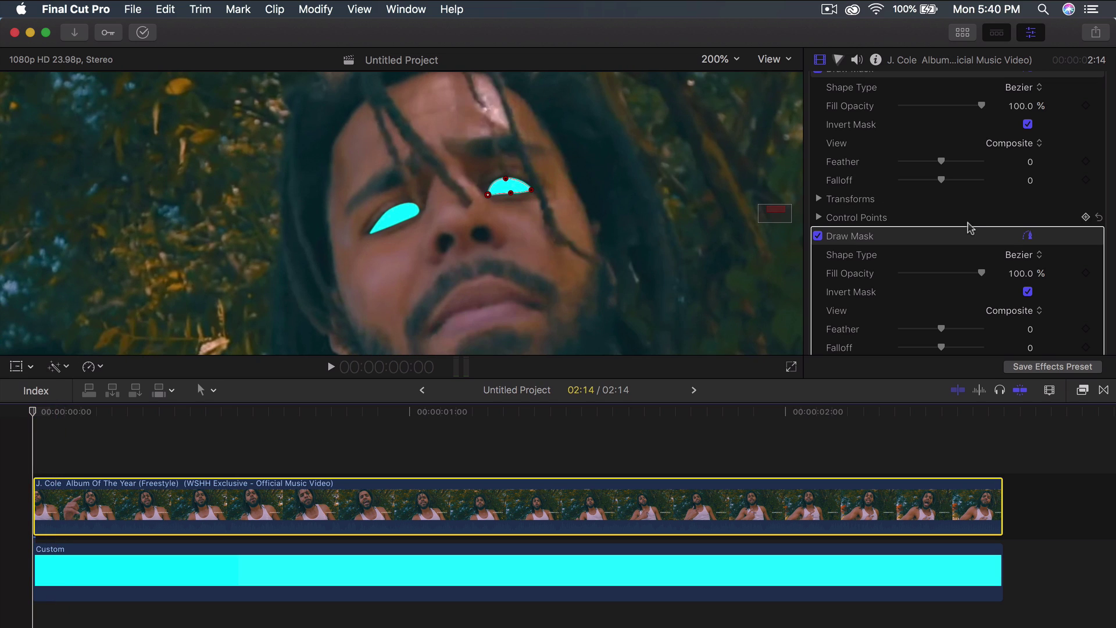
Step: Select both eye Draw Mask effects together in the Inspector
scroll(954, 146, "up", 2)
left_click(917, 111)
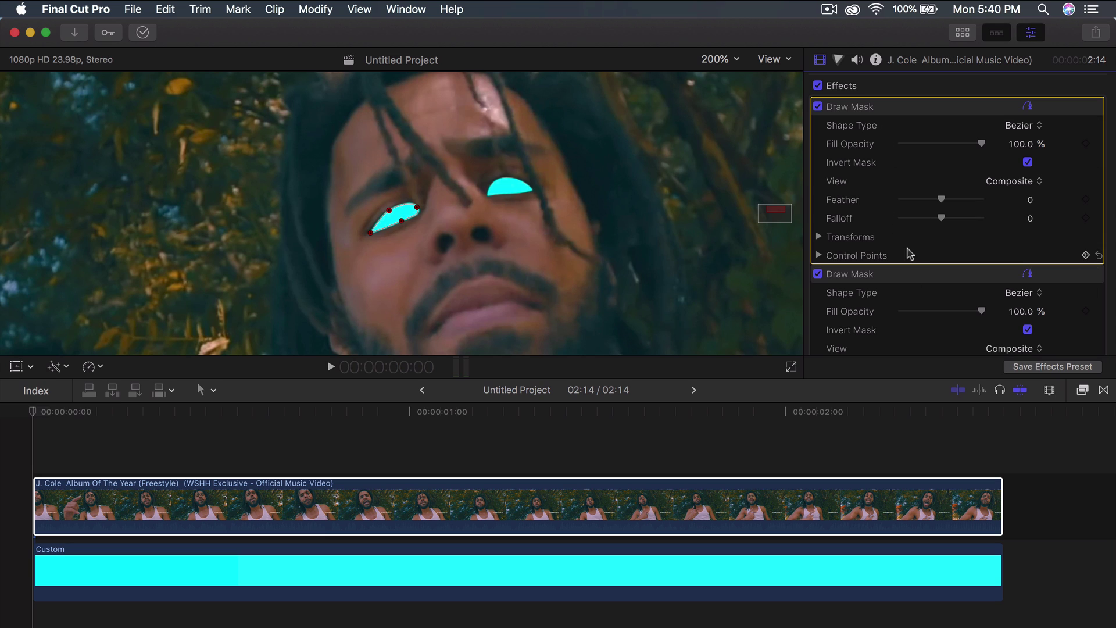
left_click(915, 277)
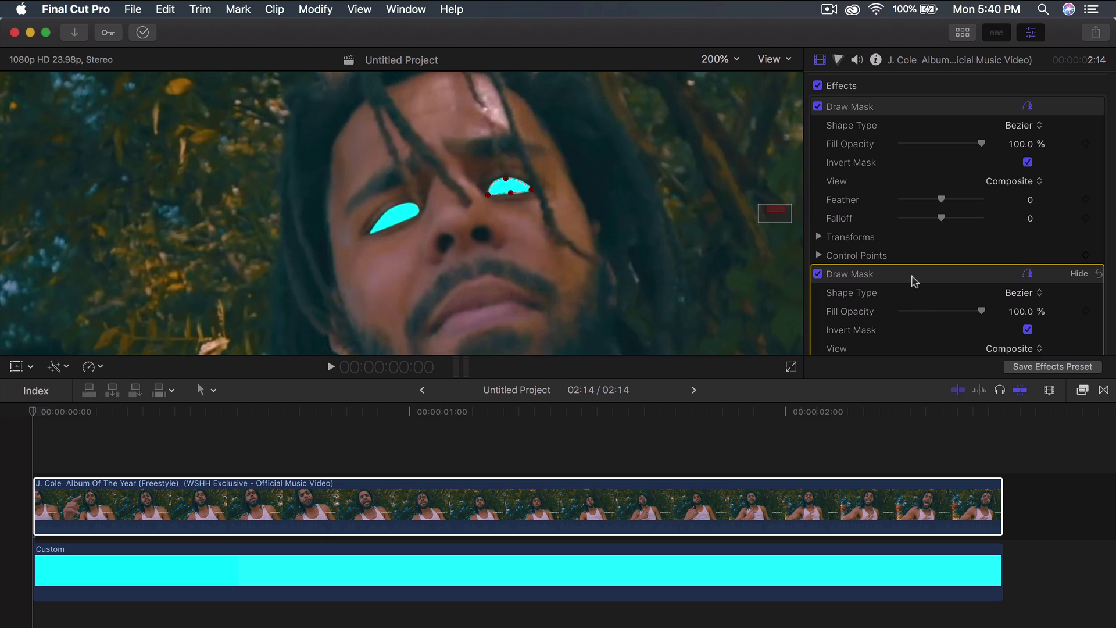
left_click(914, 109, "super")
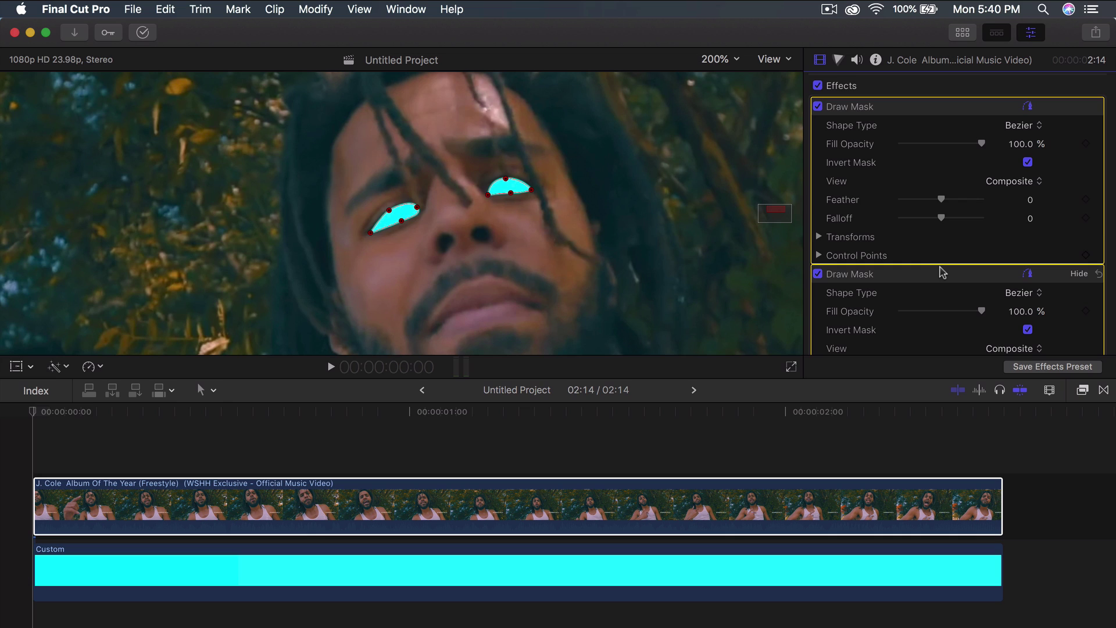
scroll(940, 269, "down", 5)
scroll(941, 271, "up", 3)
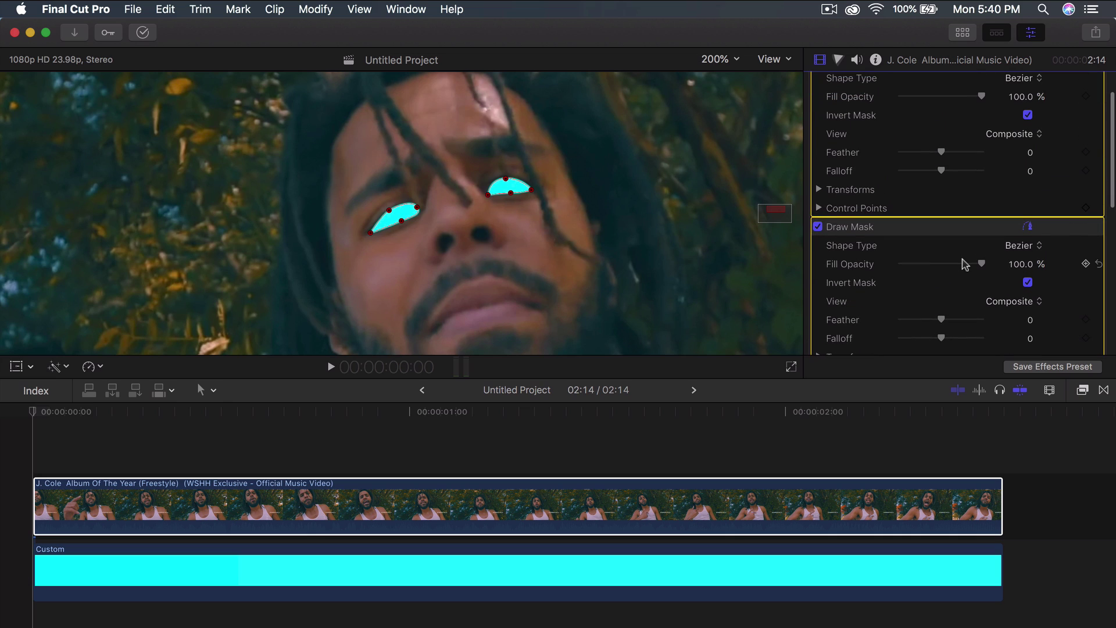
Step: Add a Control Points keyframe for the masks at the clip's first frame
left_click(1087, 208)
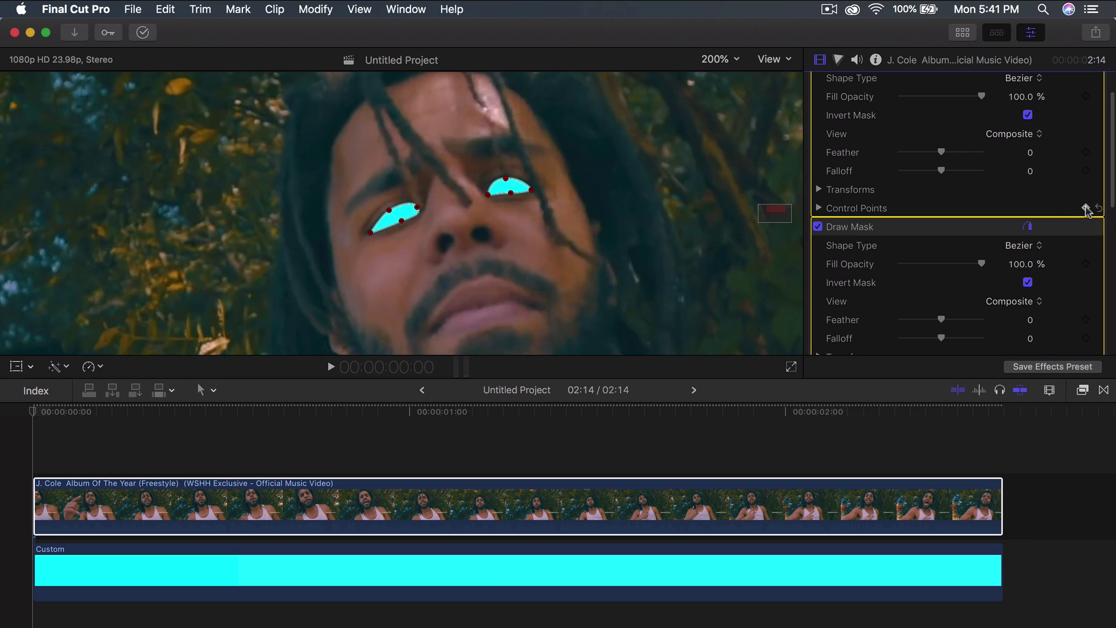
scroll(1089, 272, "down", 5)
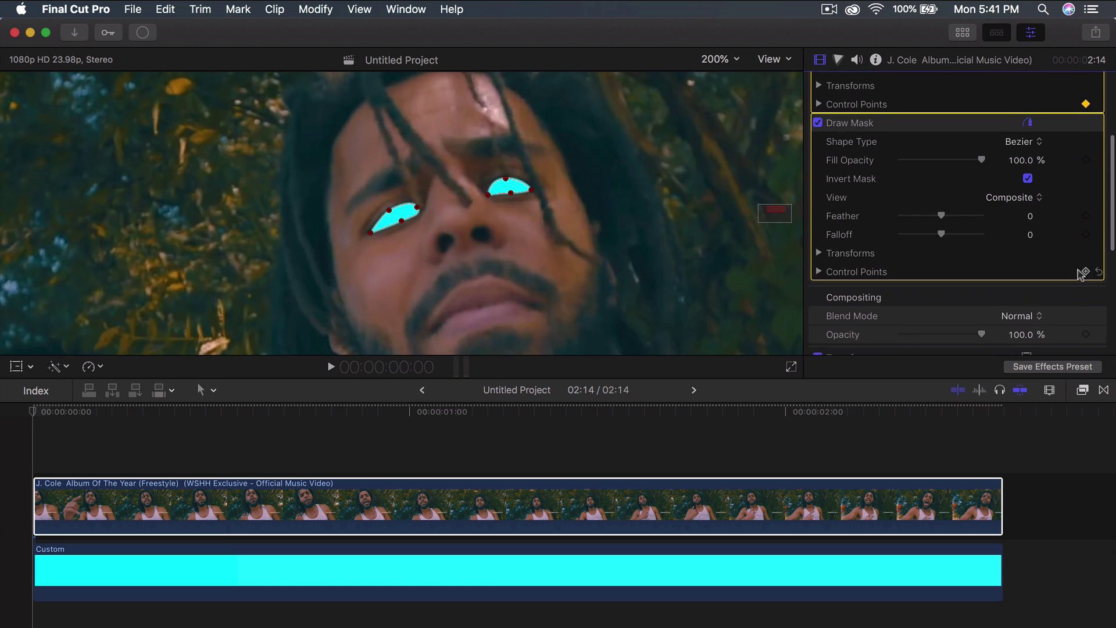
left_click(136, 506)
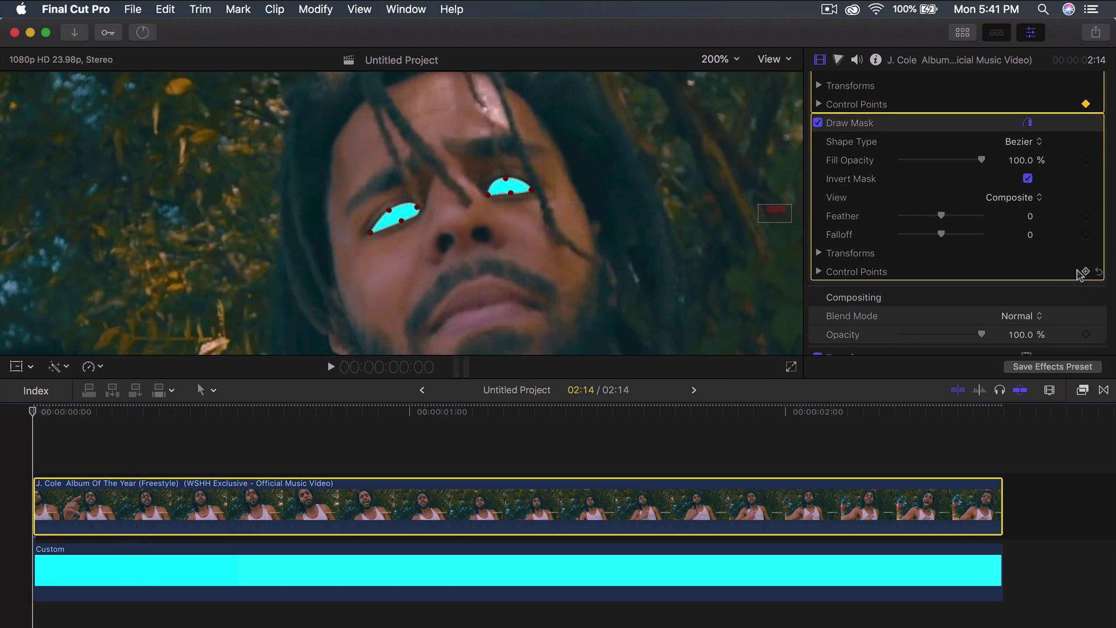
scroll(1082, 276, "up", 7)
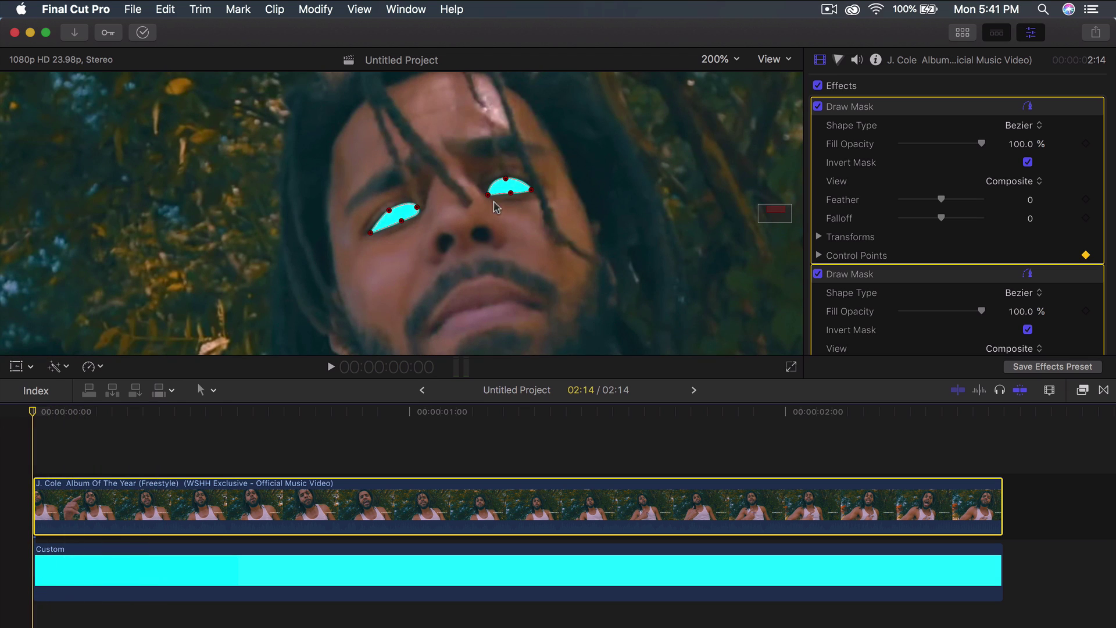
Step: On the next frame, refit the left-eye mask corner and widen the right-eye mask
key("Right")
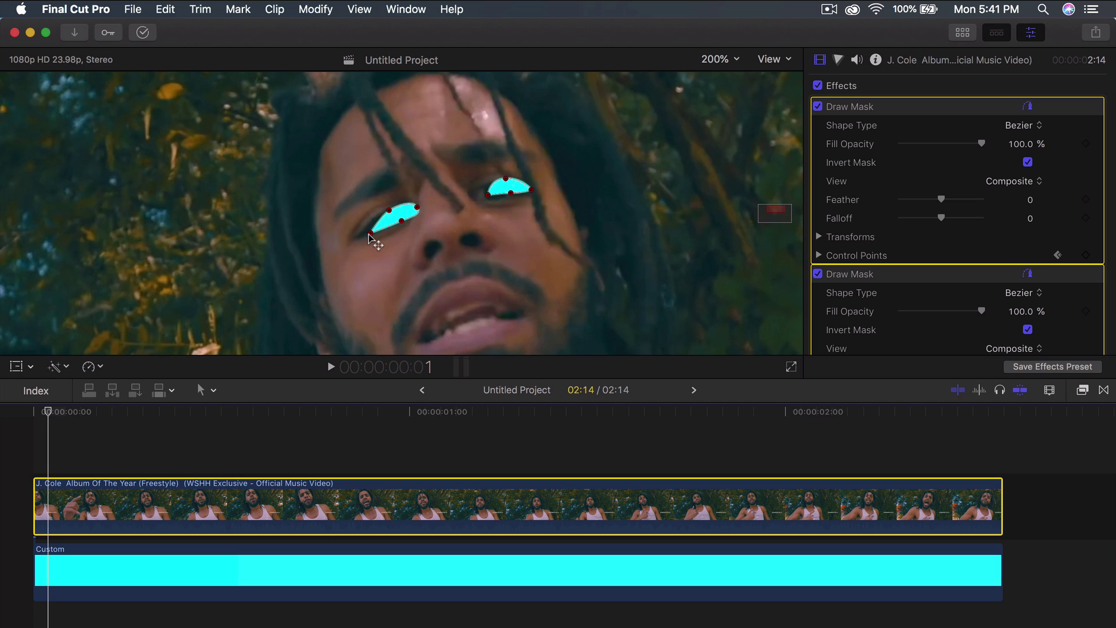
left_click_drag(369, 234, 392, 221)
left_click(417, 208)
left_click_drag(489, 196, 518, 189)
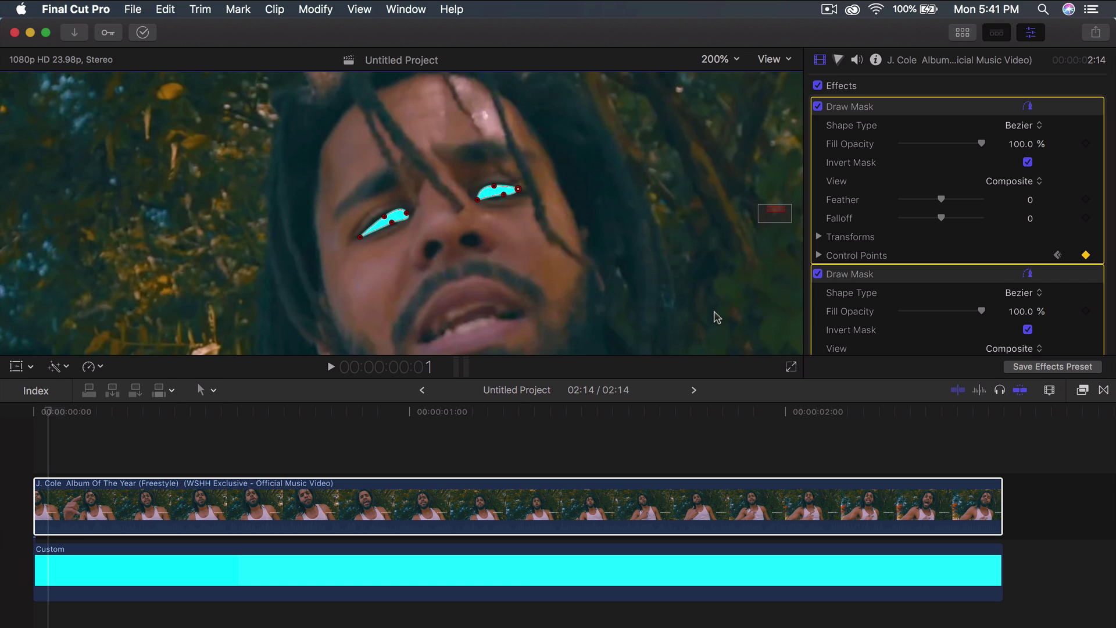
Step: On the following frame, widen the left-eye mask and flatten the right-eye mask's top edge
key("Right")
mouse_move(361, 238)
left_mouse_down()
mouse_move(347, 247)
mouse_move(379, 221)
mouse_move(377, 236)
left_mouse_up()
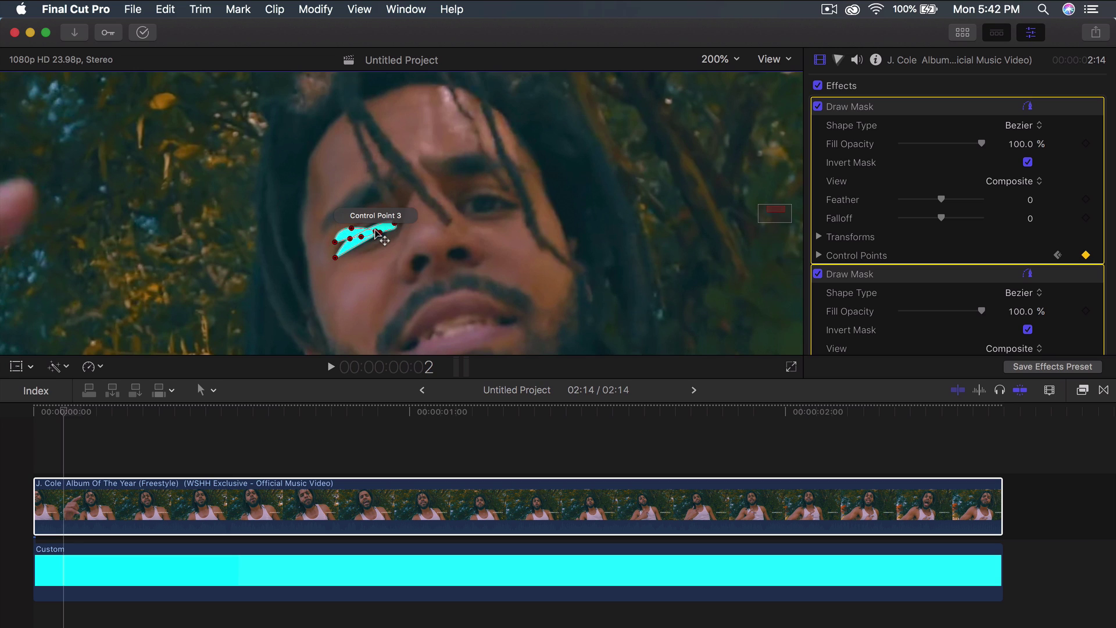
key("super+z")
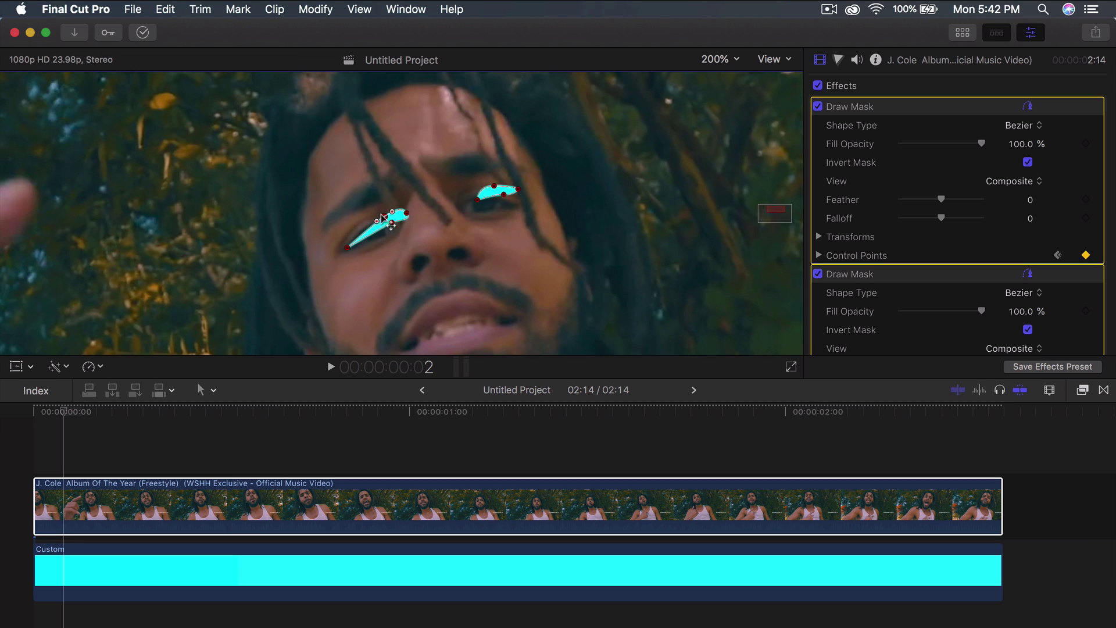
mouse_move(382, 215)
left_mouse_down()
mouse_move(364, 226)
mouse_move(371, 239)
mouse_move(400, 210)
left_mouse_up()
key("Left")
key("Right")
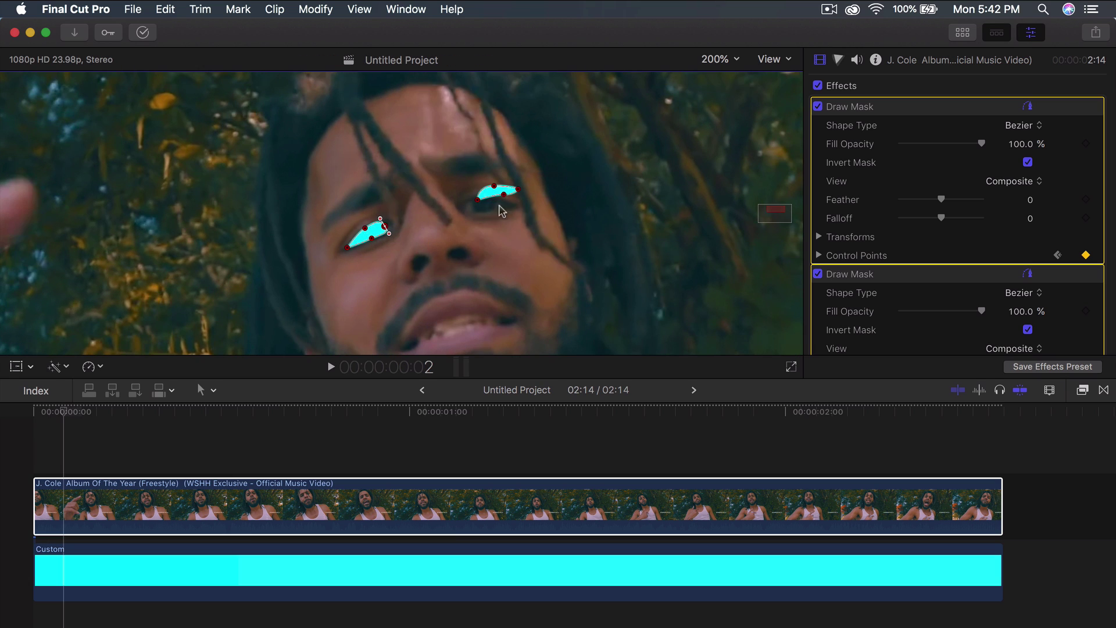
mouse_move(478, 197)
left_mouse_down()
mouse_move(467, 213)
mouse_move(501, 188)
mouse_move(494, 208)
mouse_move(516, 208)
mouse_move(475, 198)
mouse_move(484, 194)
left_mouse_up()
left_click(475, 200)
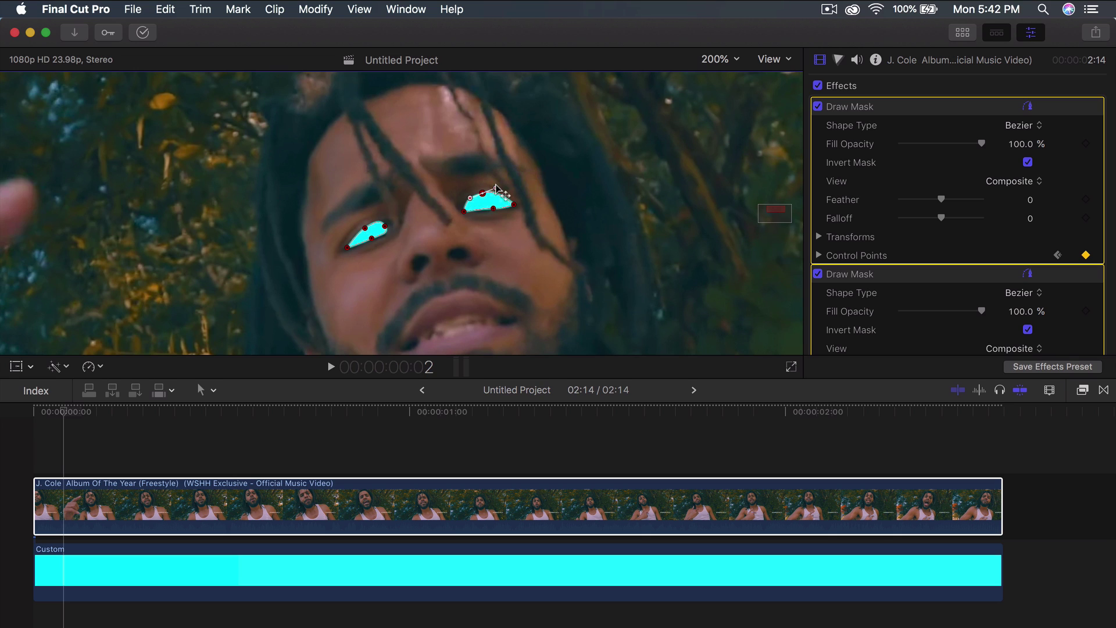
left_click_drag(498, 188, 495, 190)
Step: One frame later, shift both masks' left ends down-left and flatten the right-eye mask's lower edge
key("Right")
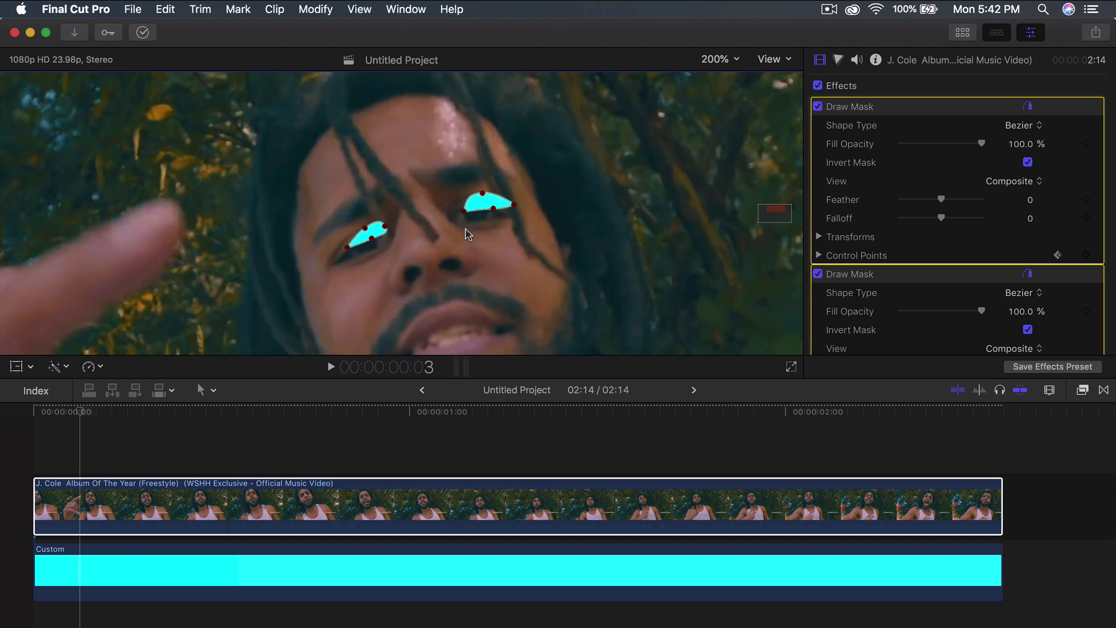
left_click_drag(347, 248, 375, 237)
left_click(364, 233)
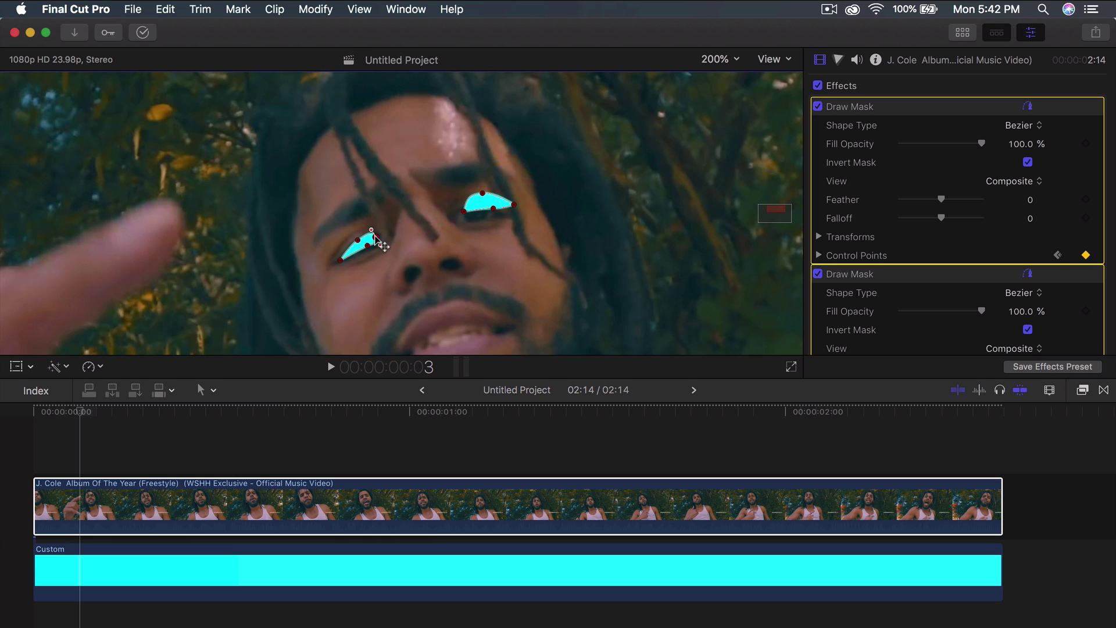
left_click_drag(464, 211, 460, 218)
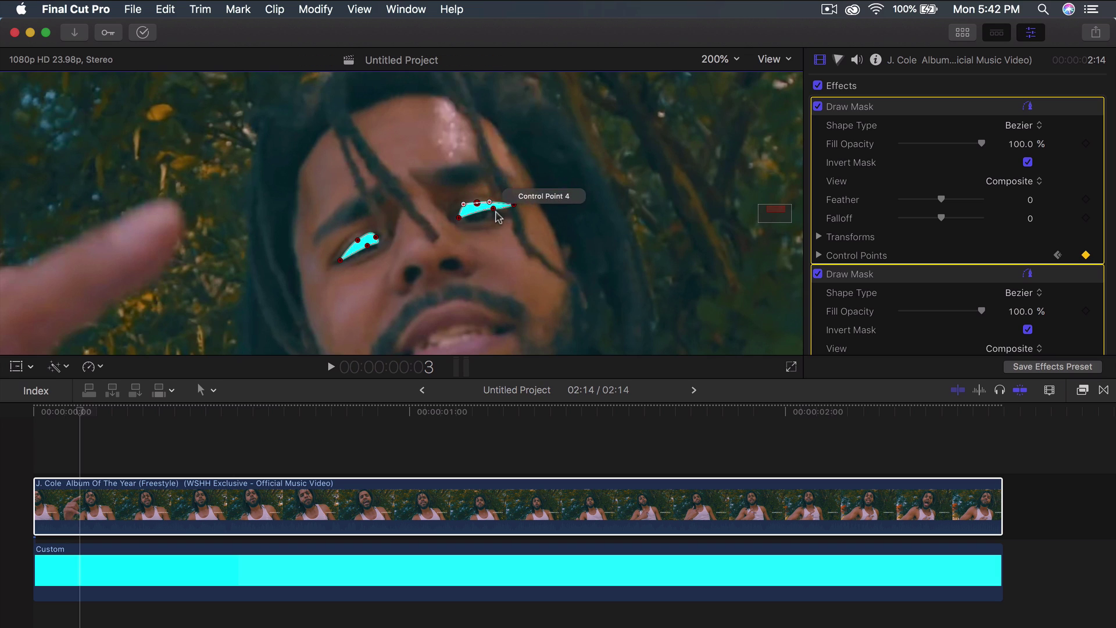
left_click_drag(493, 208, 504, 206)
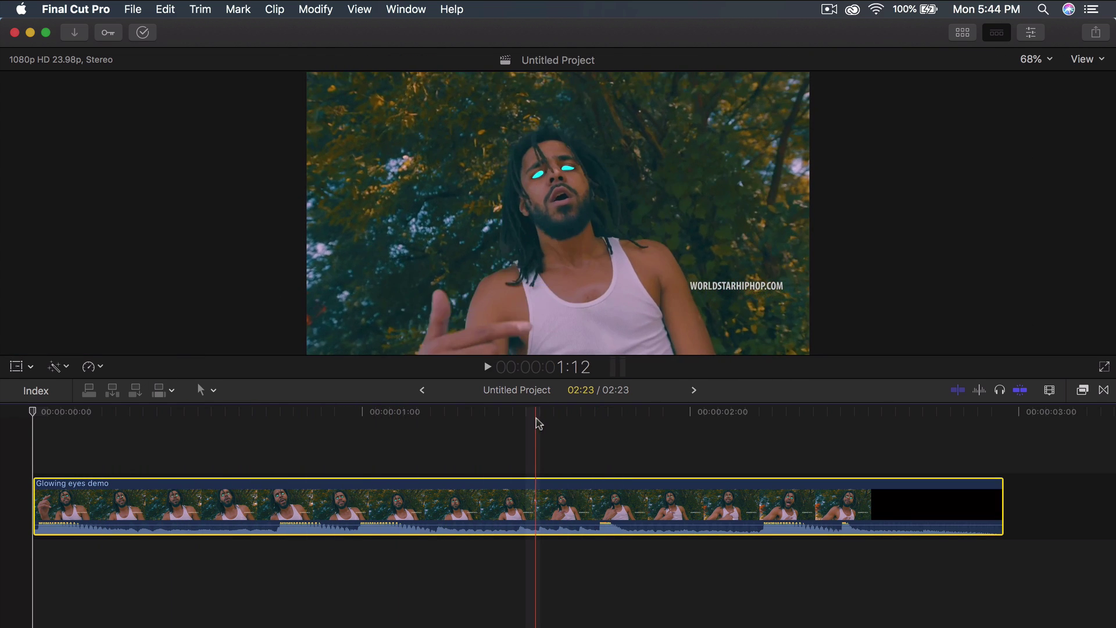
Step: Play the Glowing eyes demo clip and scrub from about 1:08–1:13 back toward the start
left_click(510, 415)
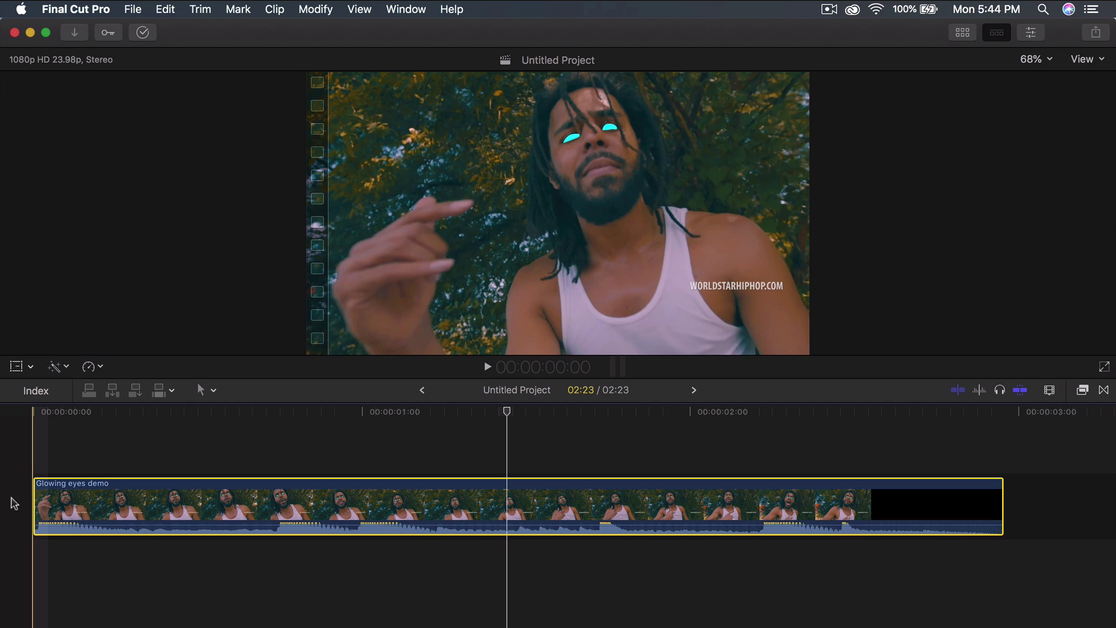
key("space")
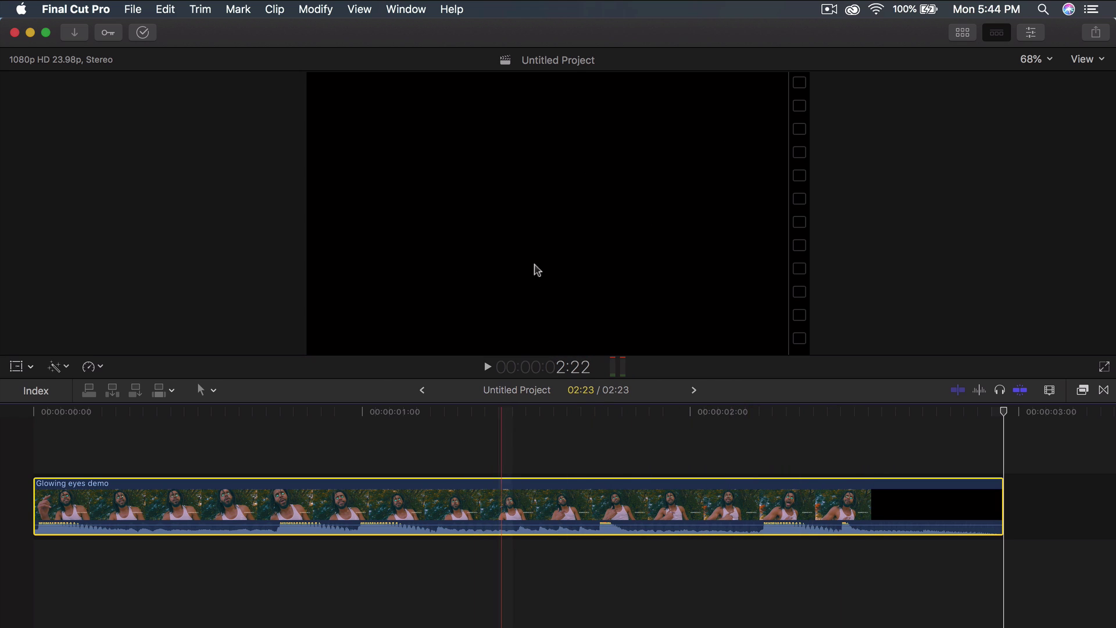
left_click(472, 411)
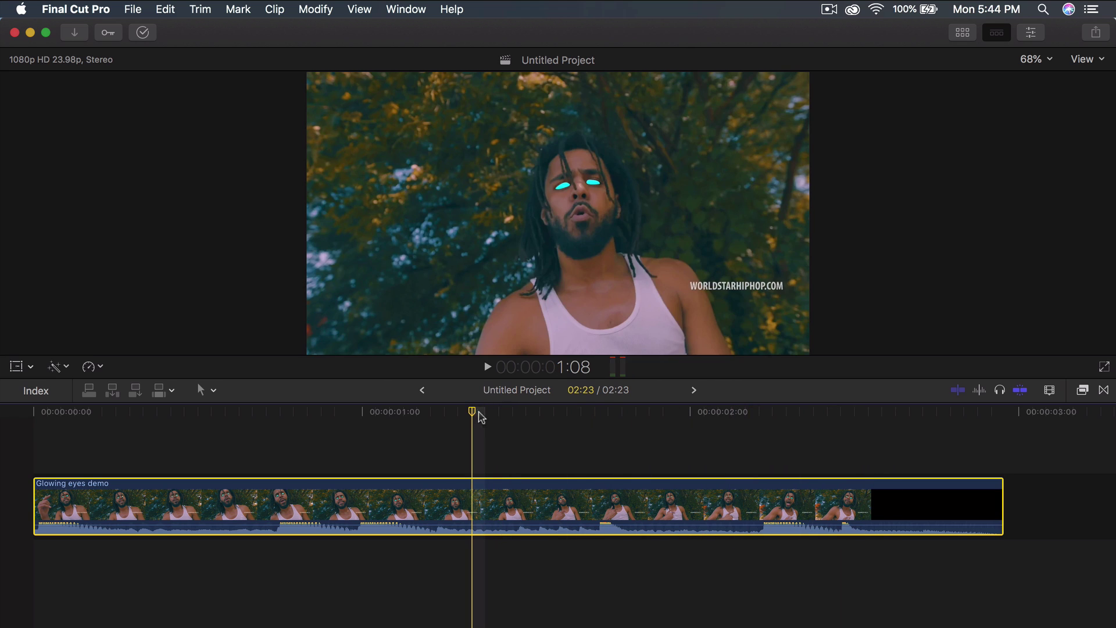
left_click(548, 413)
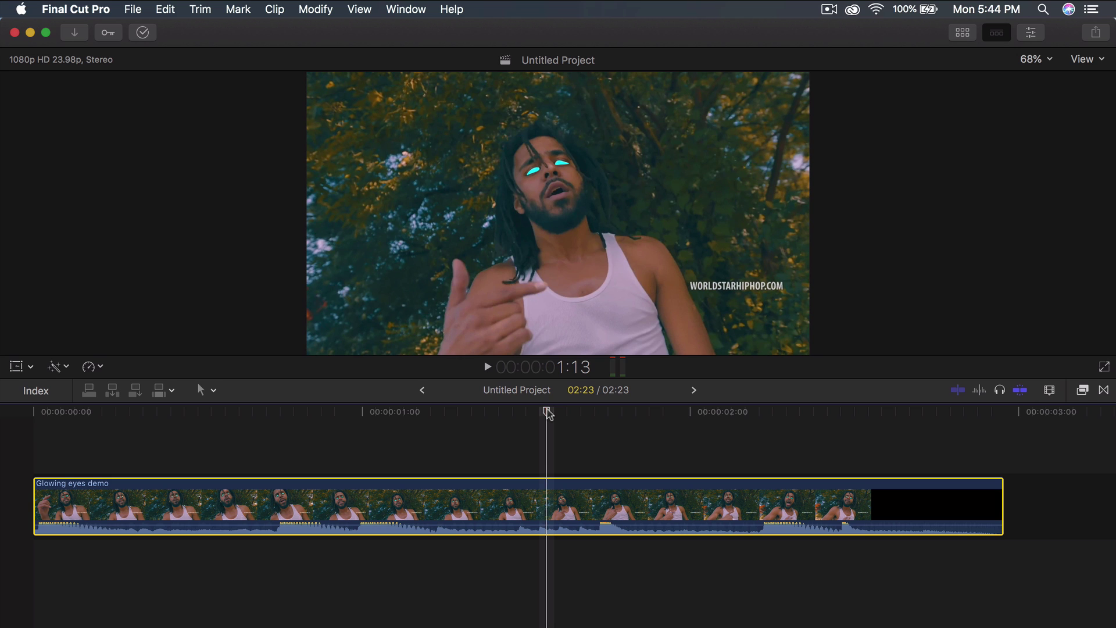
left_click_drag(548, 414, 314, 423)
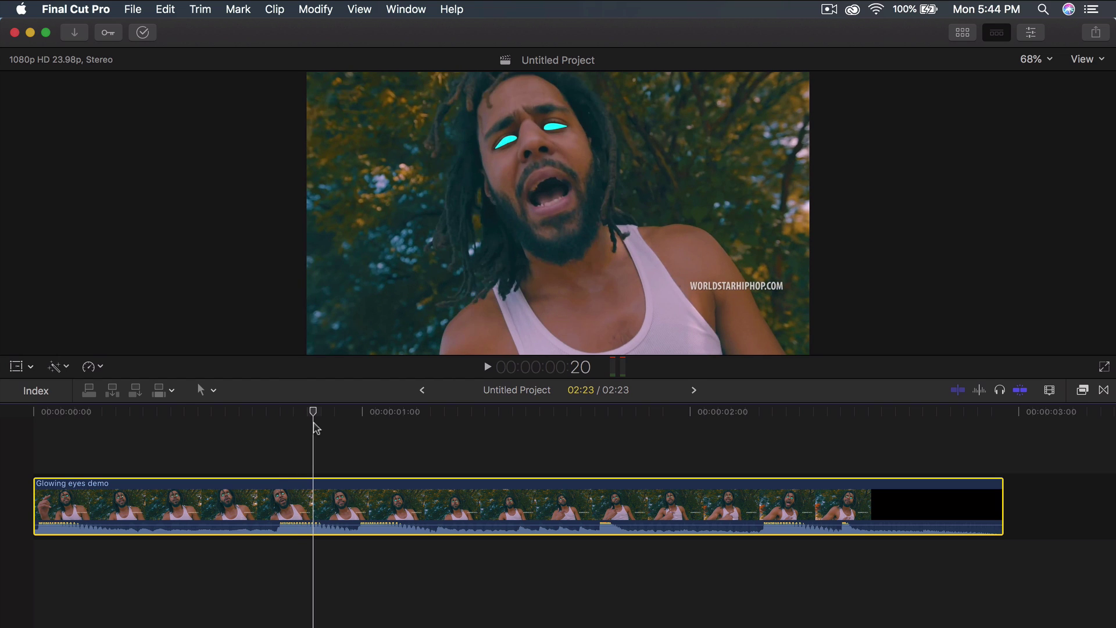